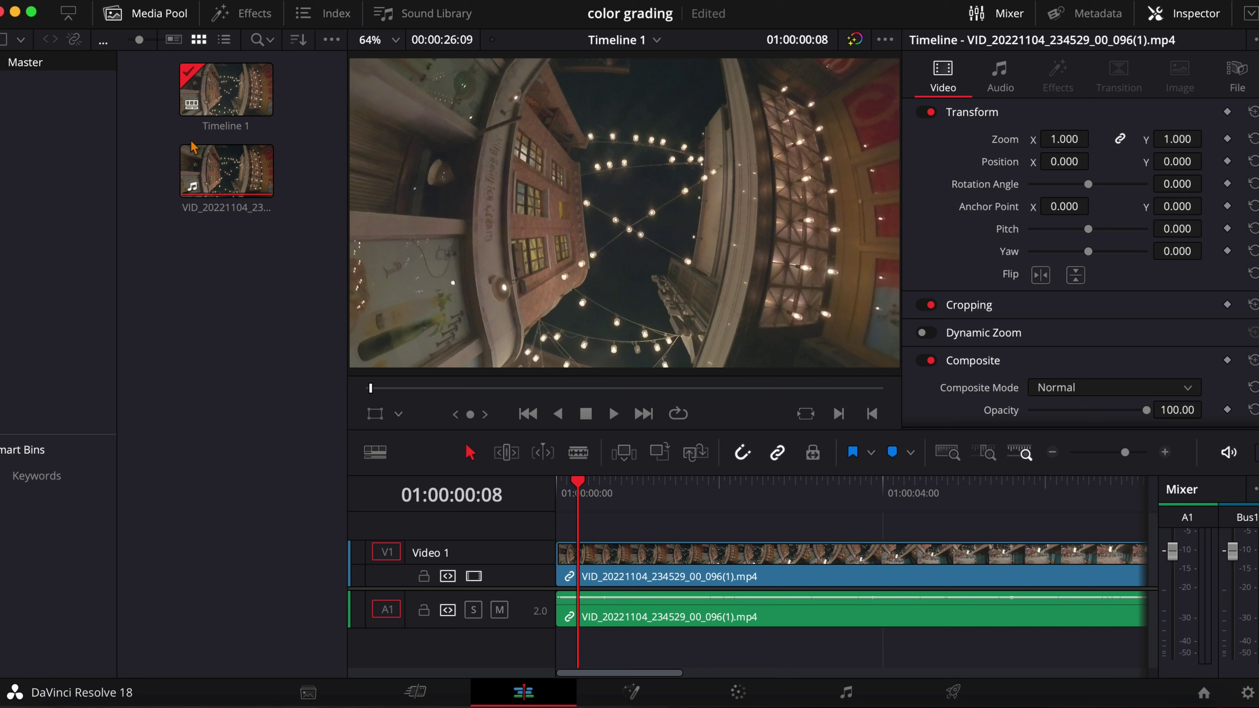
# Browse the effects library's titles, generators, effects and video transitions, leaving the effects library and media pool closed.
pyautogui.click(242, 12)
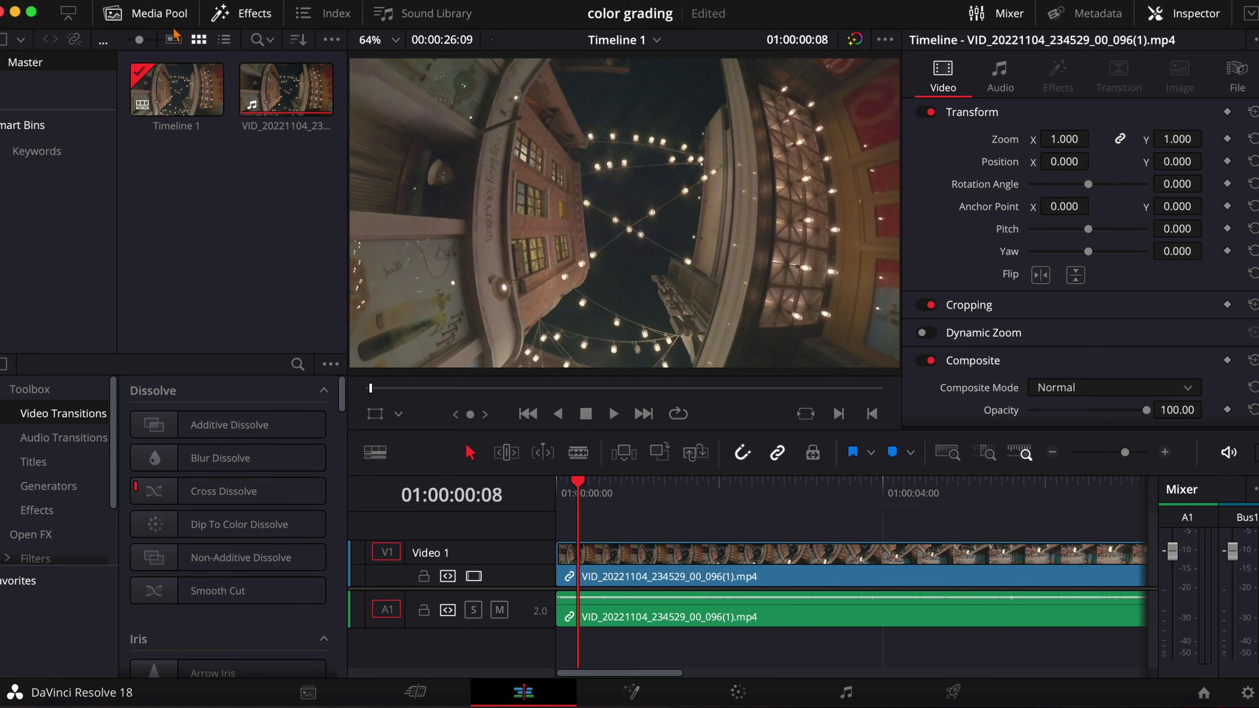
pyautogui.click(141, 13)
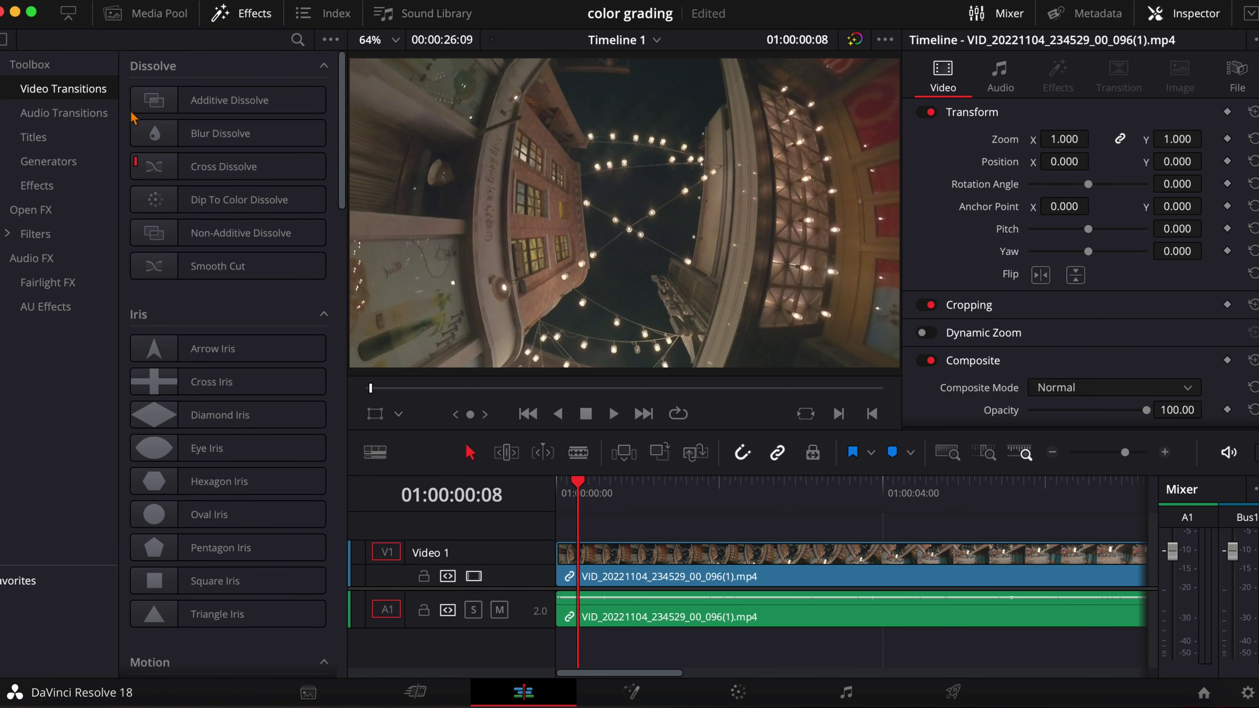
pyautogui.click(50, 113)
pyautogui.click(34, 138)
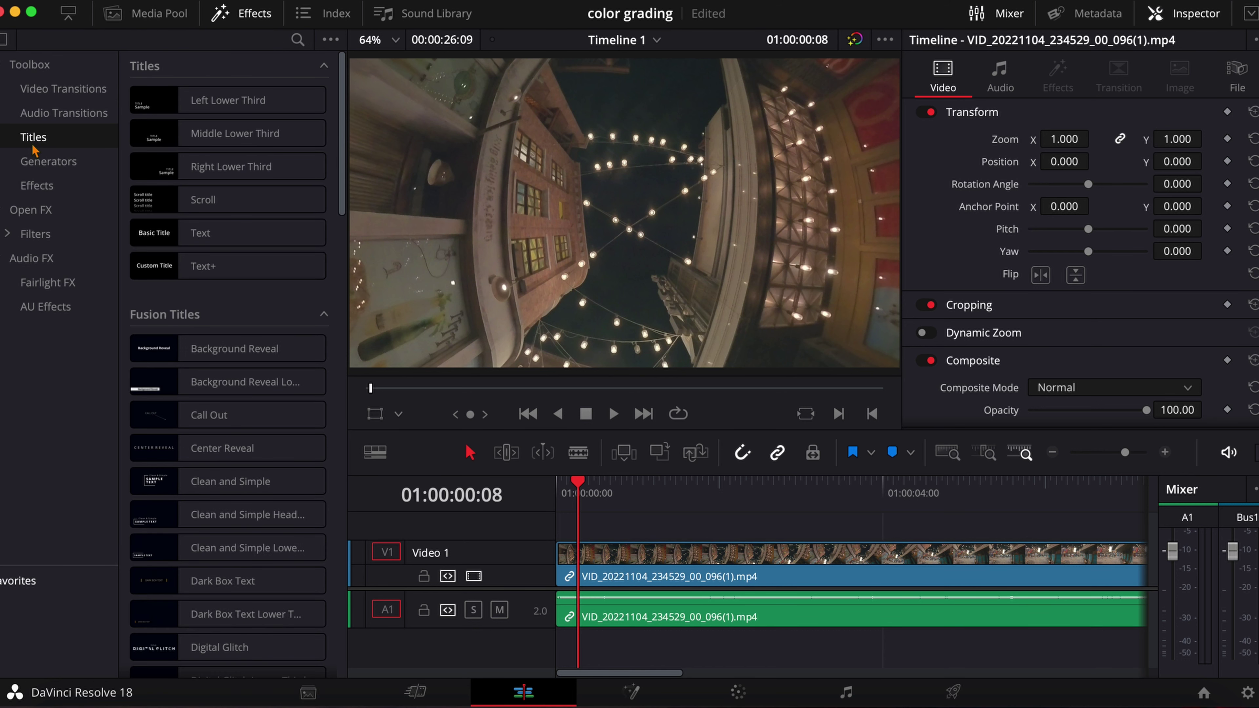
pyautogui.click(41, 163)
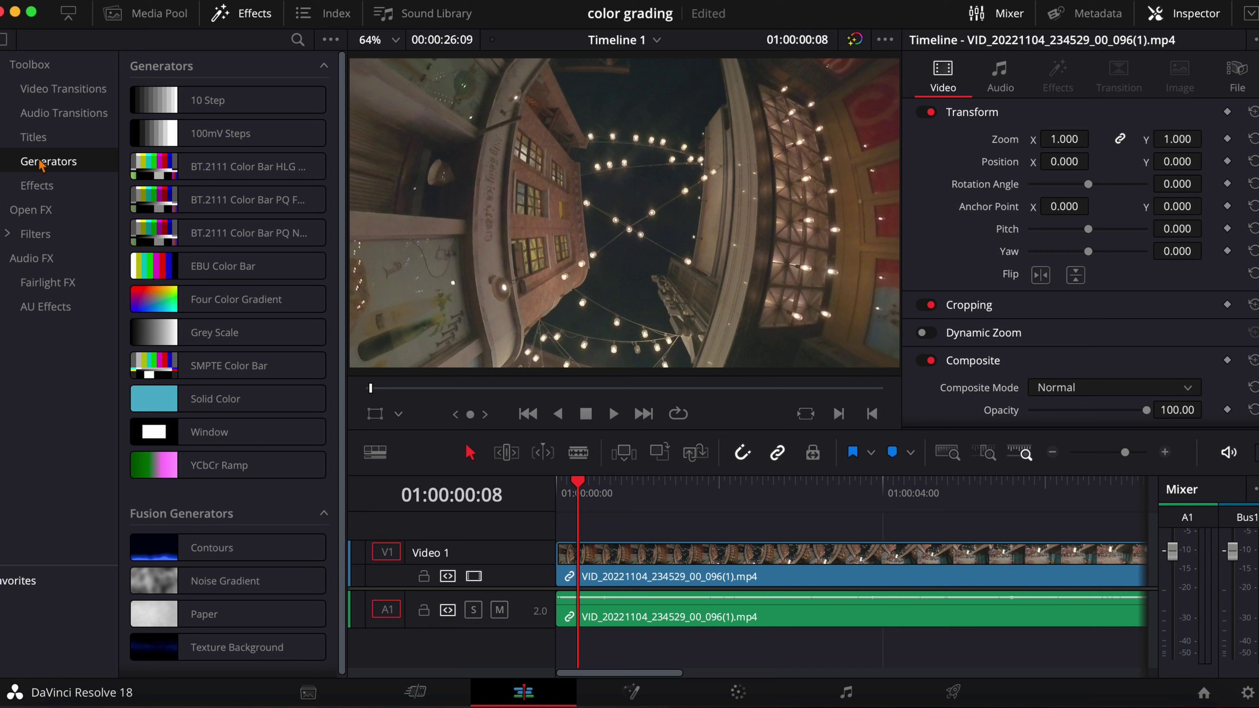
pyautogui.click(37, 185)
pyautogui.click(58, 90)
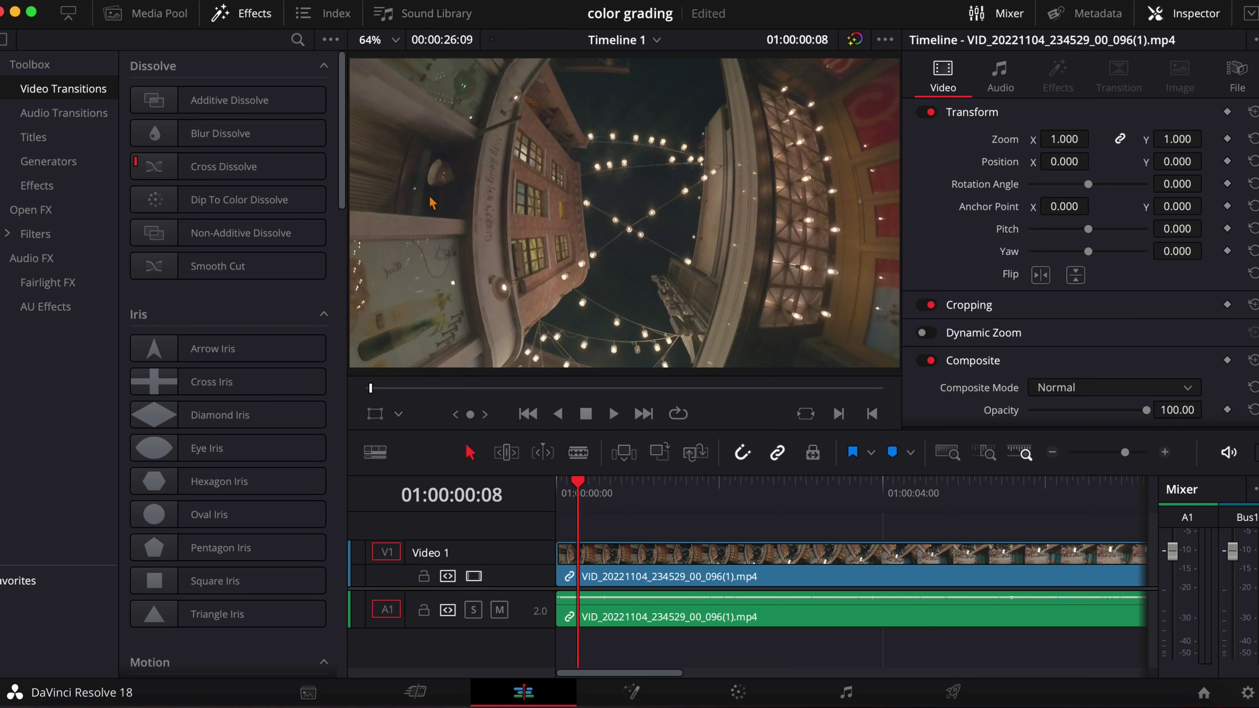
pyautogui.click(246, 14)
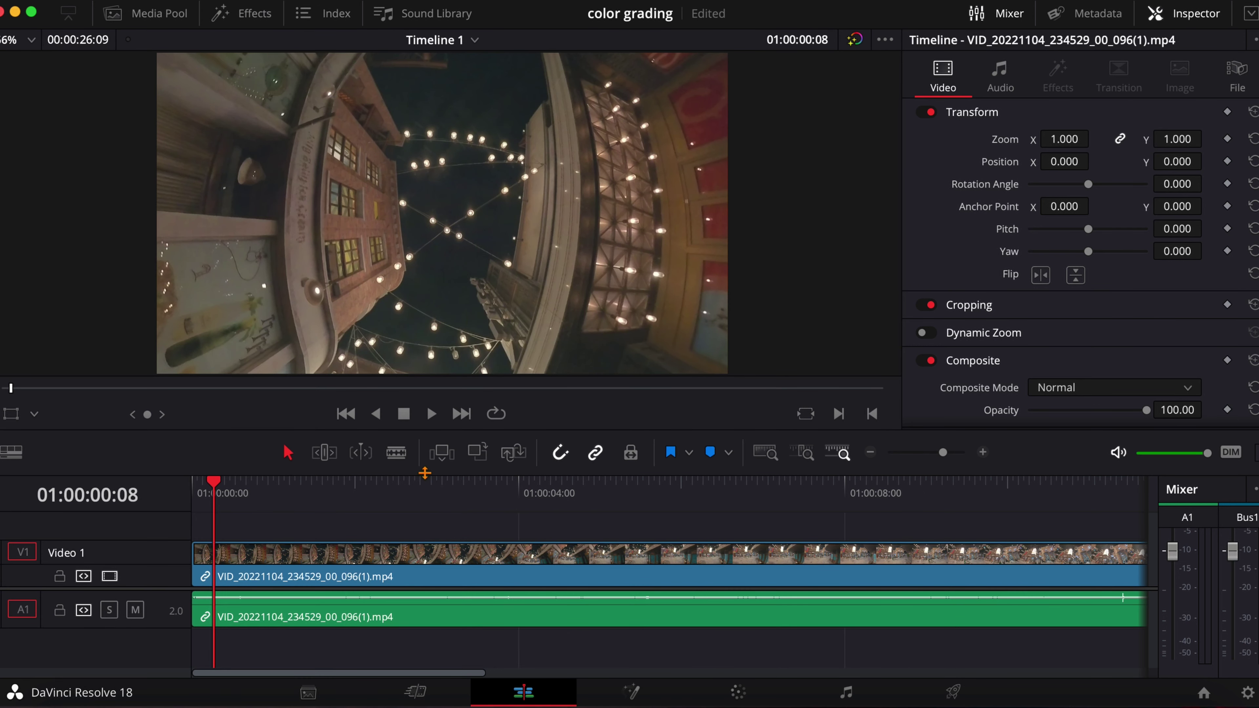
# Switch to the Color page and view the primaries color wheels, ending on the custom curves.
pyautogui.click(739, 694)
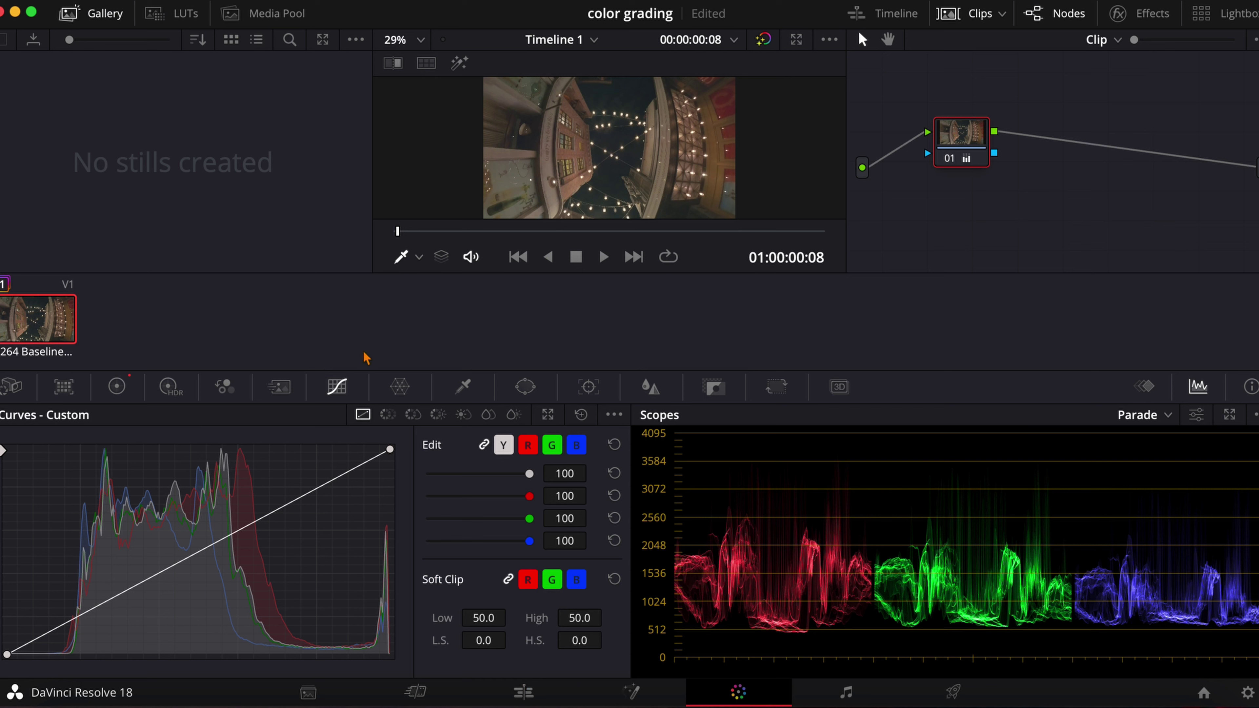
pyautogui.click(116, 387)
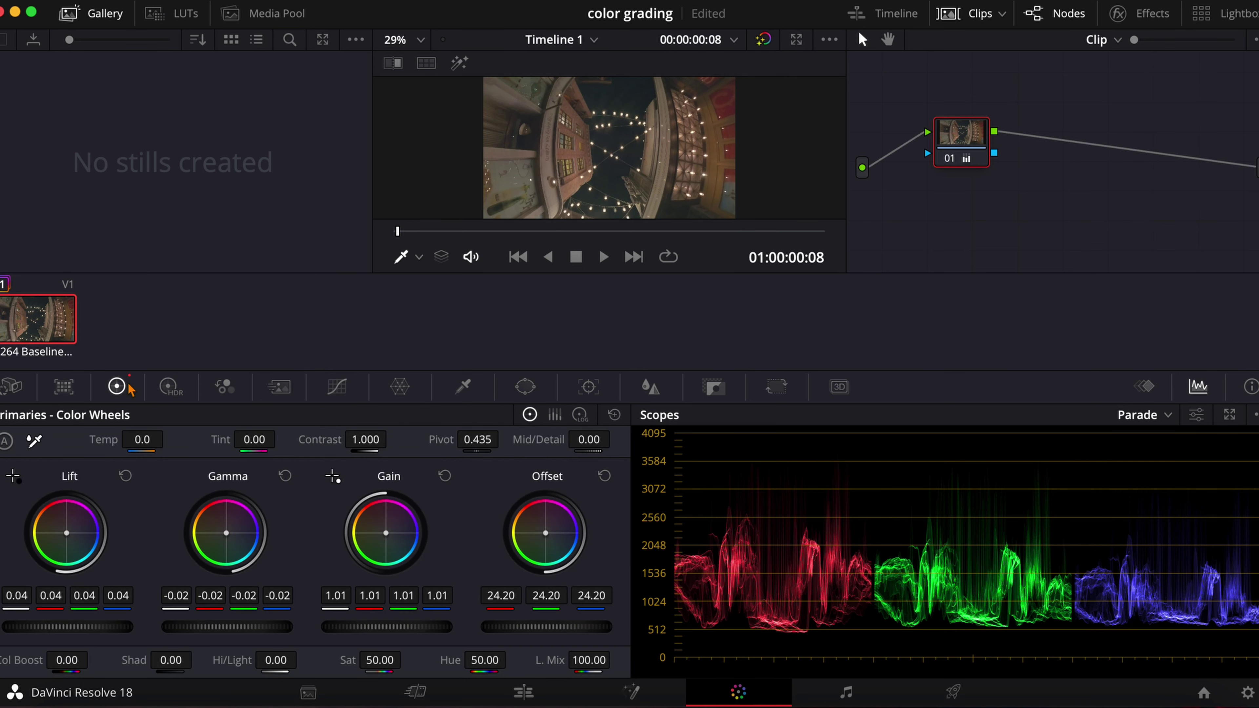
pyautogui.click(335, 386)
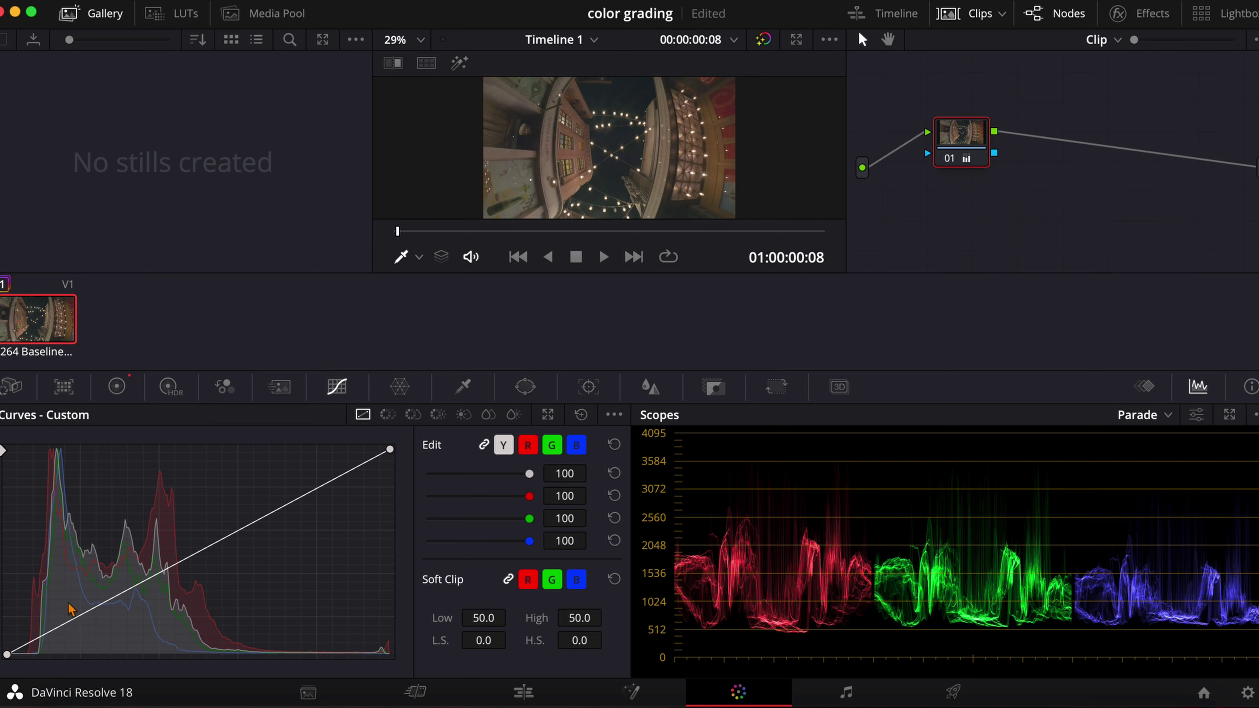
# Try a gentle S-shaped custom curve with lowered shadows and raised highlights, and revert it to a straight line.
pyautogui.moveTo(79, 613); pyautogui.dragTo(85, 634)
pyautogui.moveTo(312, 499); pyautogui.dragTo(304, 489)
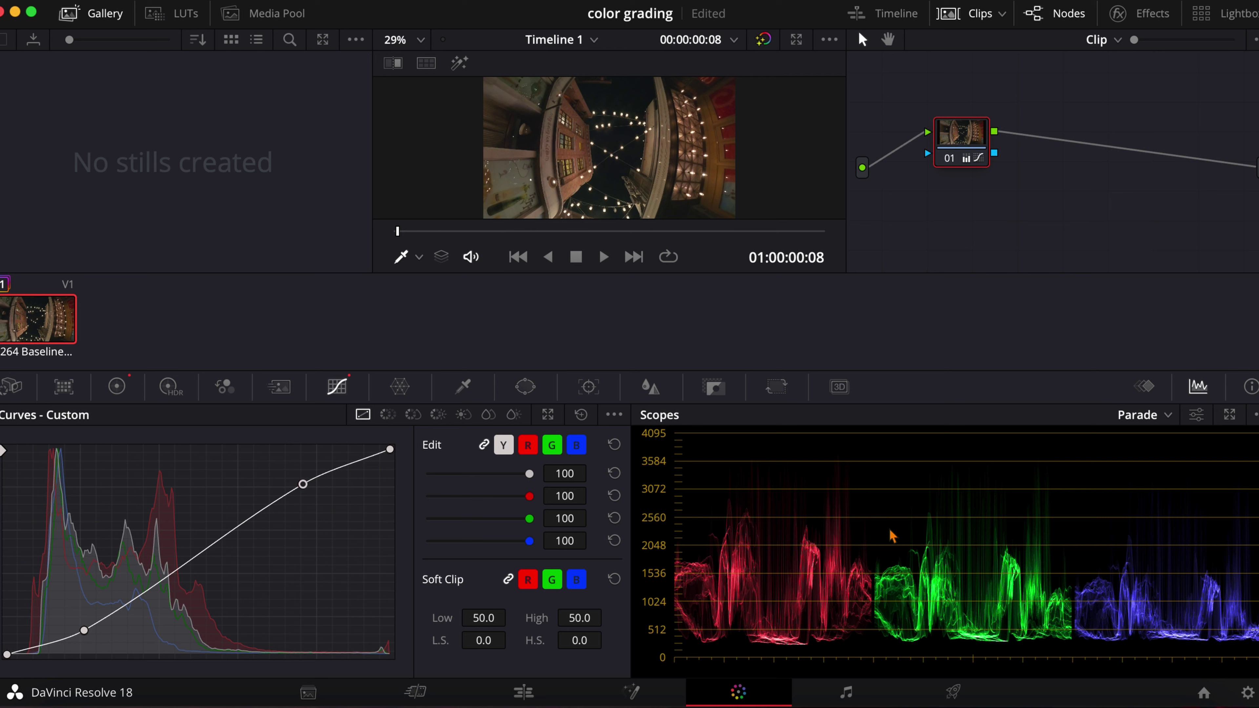
pyautogui.hotkey('shift', 'Home')
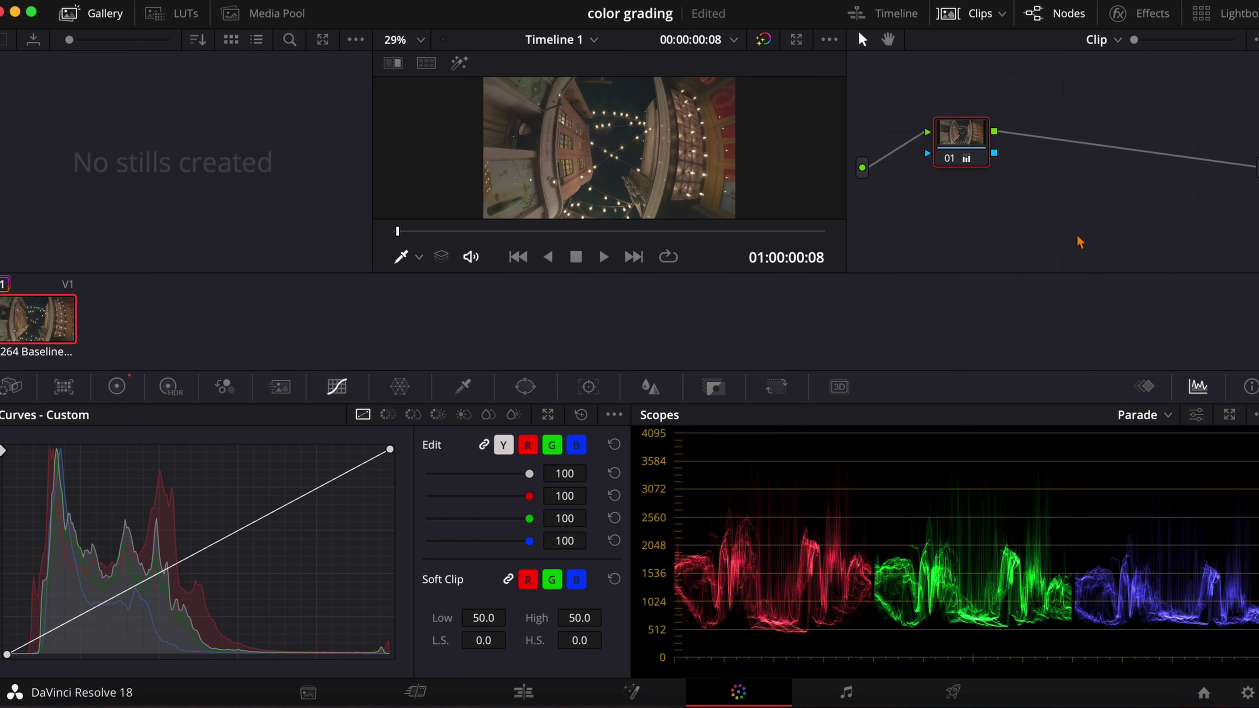
# Move node 01 up near the source input, append three serial nodes after it and save the project.
pyautogui.moveTo(964, 136); pyautogui.dragTo(916, 106)
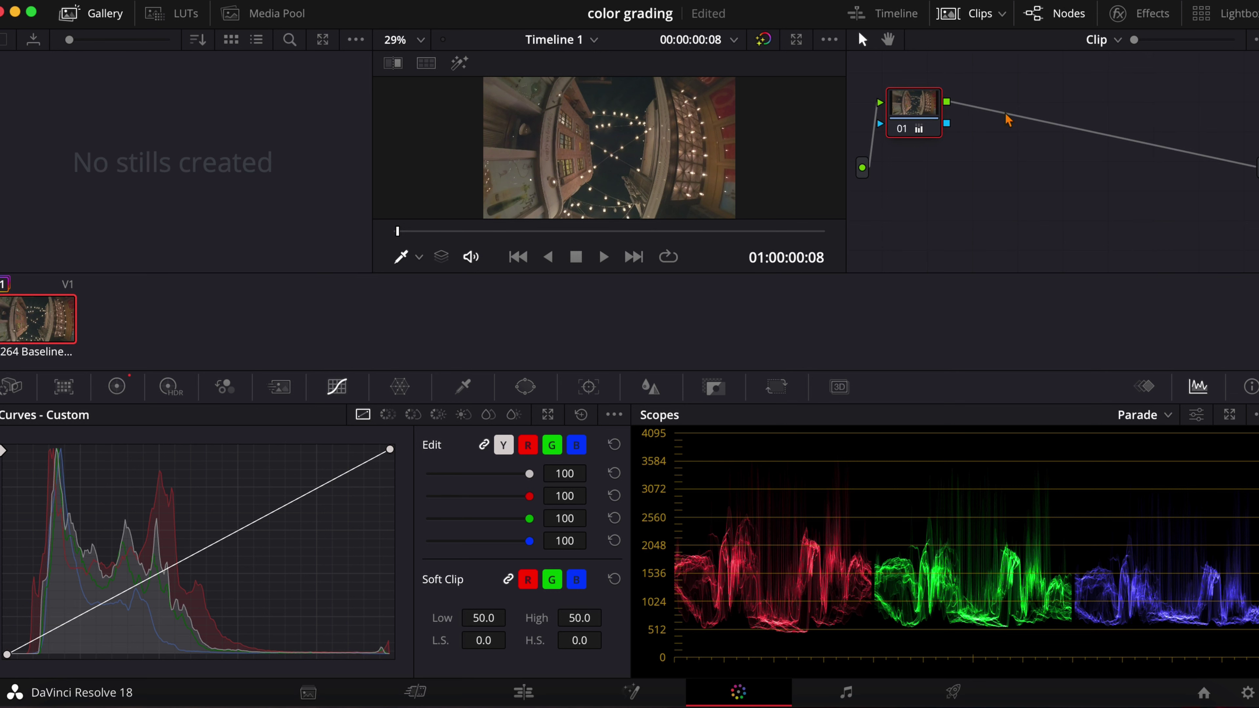
pyautogui.hotkey('alt', 's')
pyautogui.hotkey('alt', 's')
pyautogui.hotkey('alt', 's')
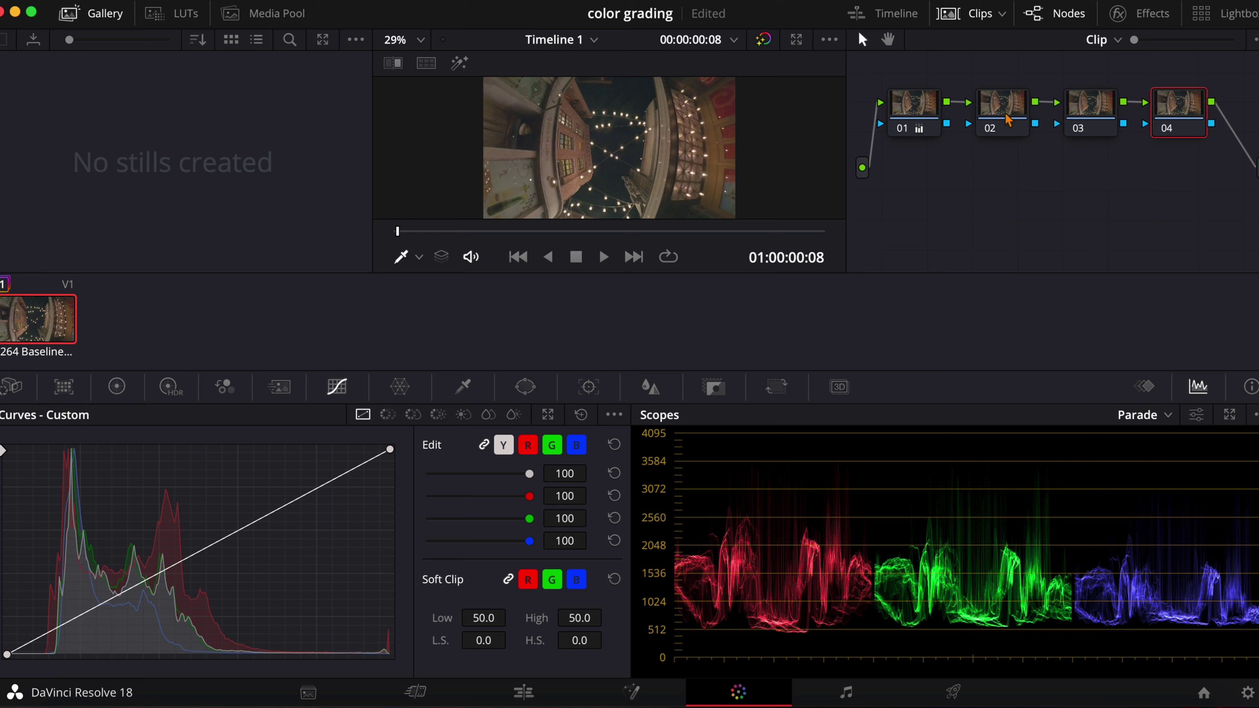
pyautogui.press('cmd+s')
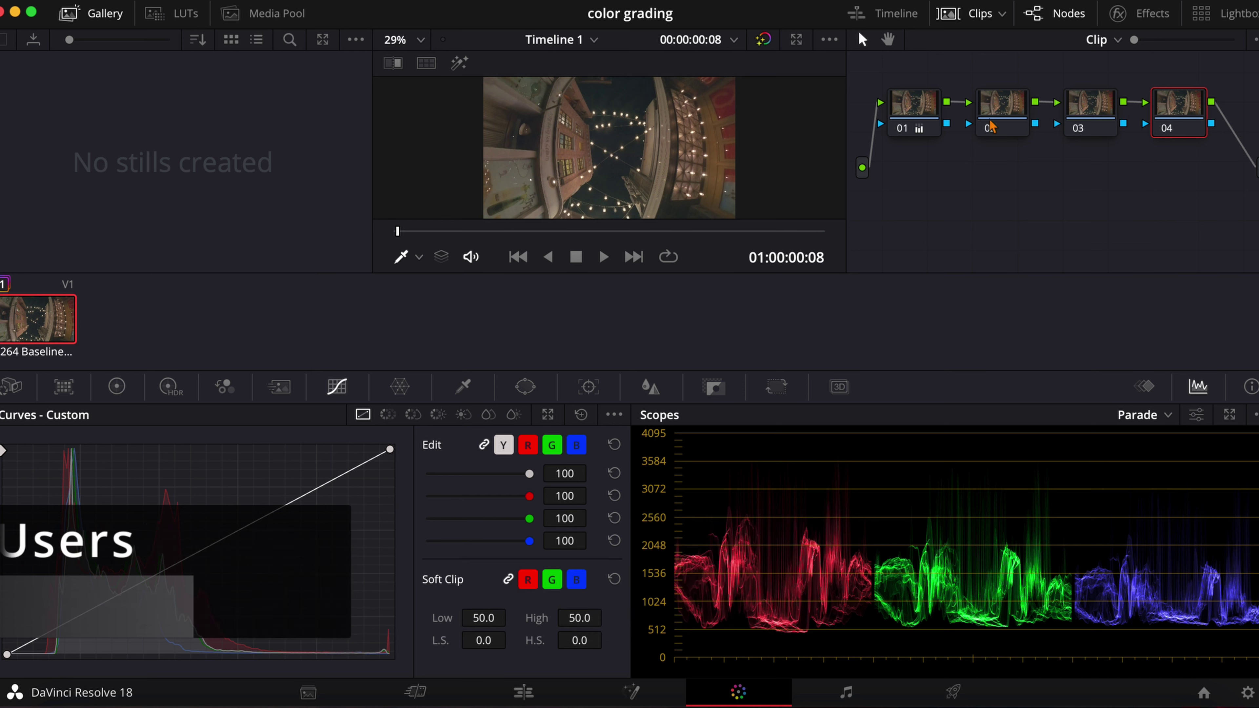
# Insert another serial node directly after node 01 and look over the following nodes.
pyautogui.rightClick(925, 128)
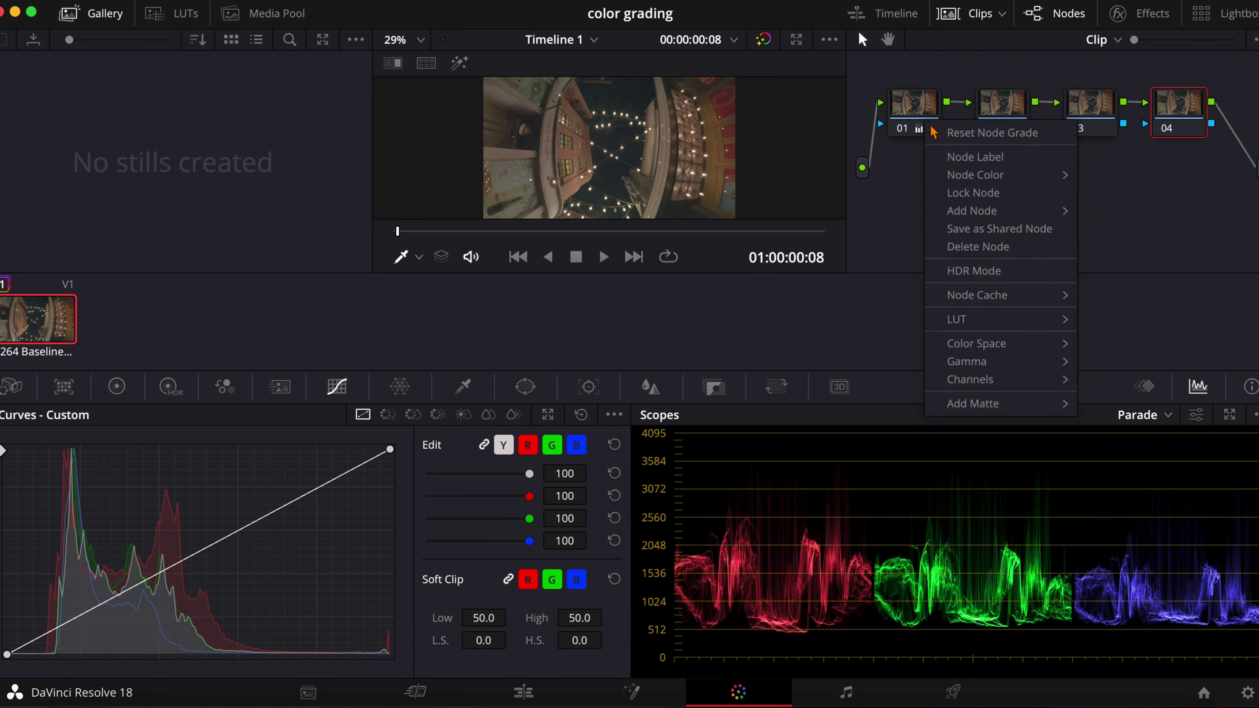
pyautogui.moveTo(989, 212)
pyautogui.click(1113, 216)
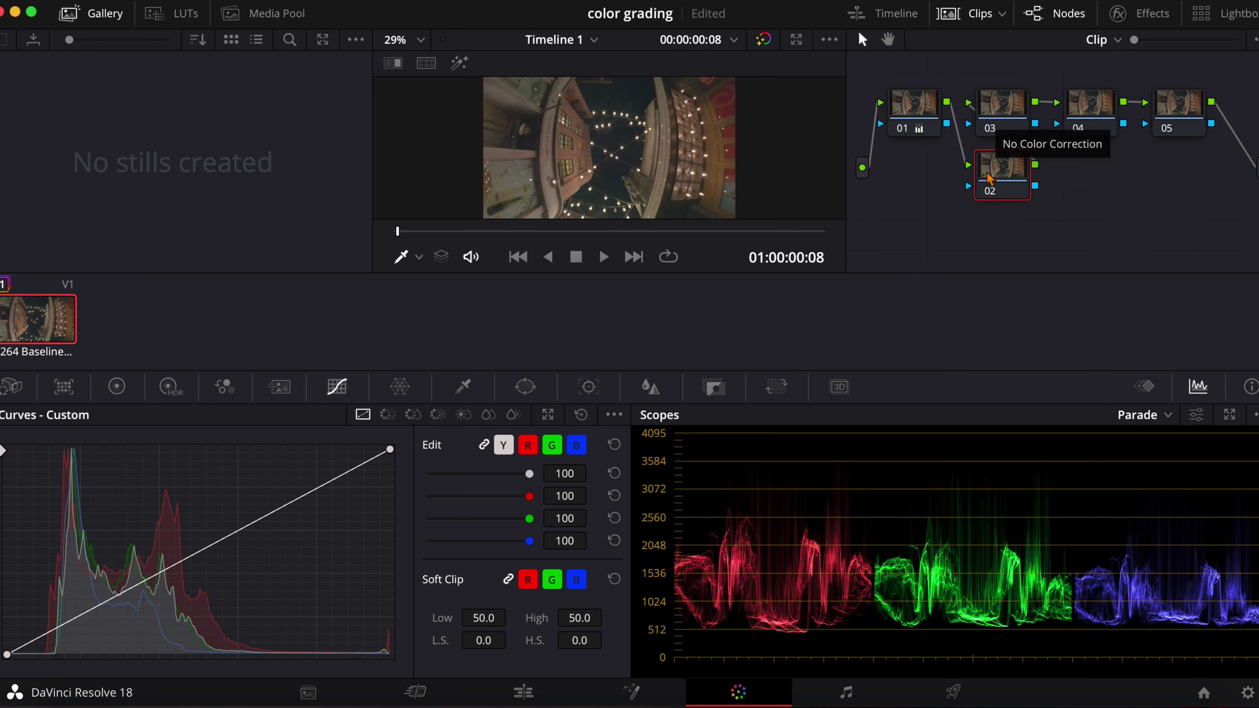
pyautogui.click(1073, 112)
pyautogui.click(1166, 117)
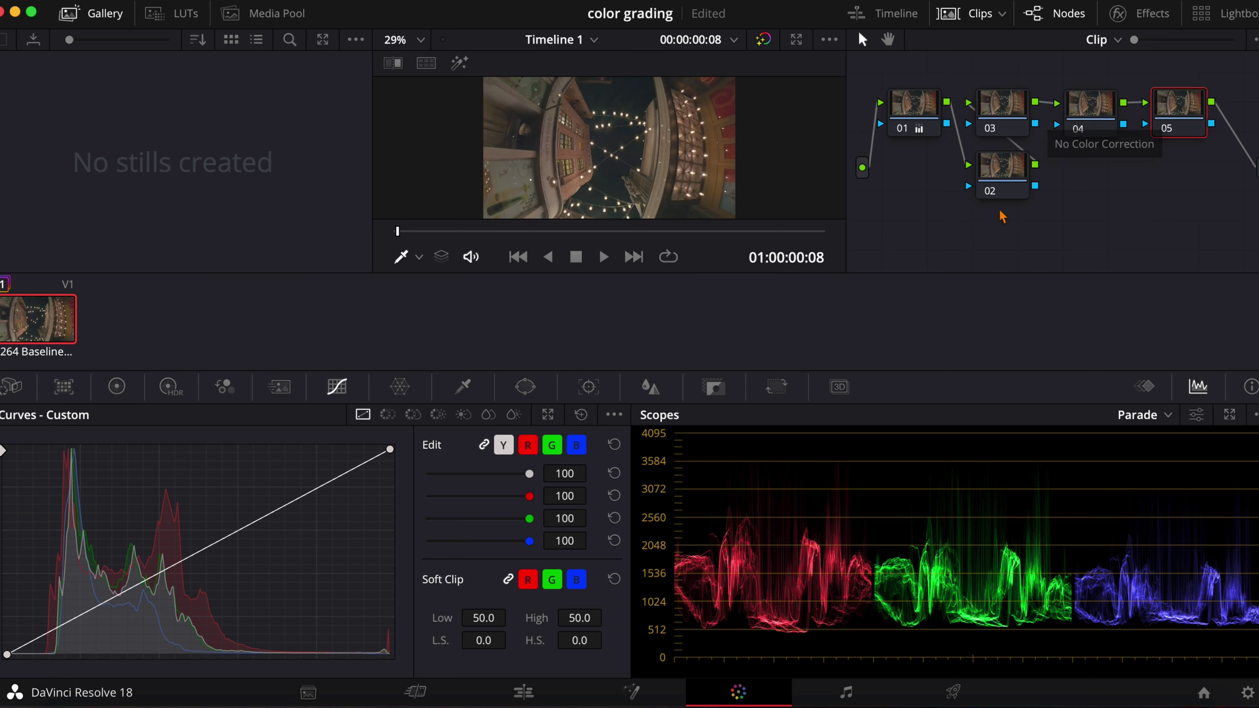
# Undo the node additions until only node 01 remains in the graph.
pyautogui.press('super+z')
pyautogui.press('super+z')
pyautogui.press('super+z')
pyautogui.press('super+z')
pyautogui.press('super+z')
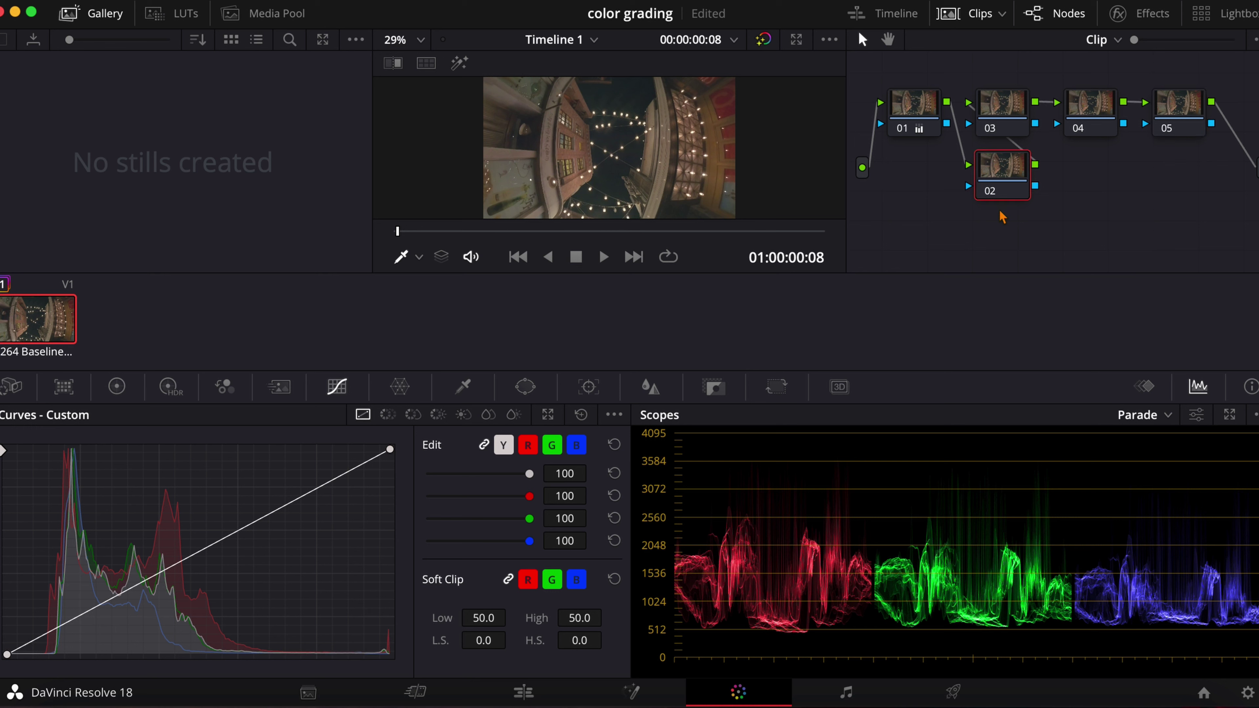
pyautogui.press('super+z')
pyautogui.press('super+z')
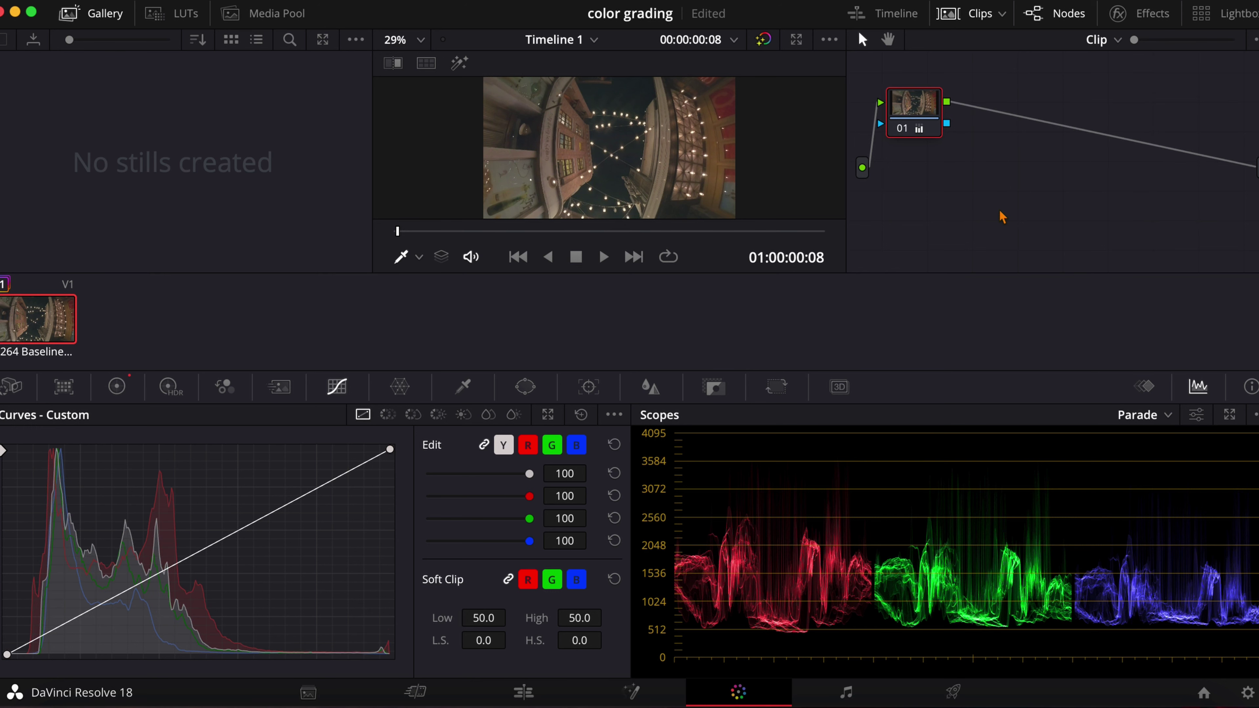
# Add three serial nodes after node 01.
pyautogui.hotkey('alt', 's')
pyautogui.hotkey('alt', 's')
pyautogui.hotkey('alt', 's')
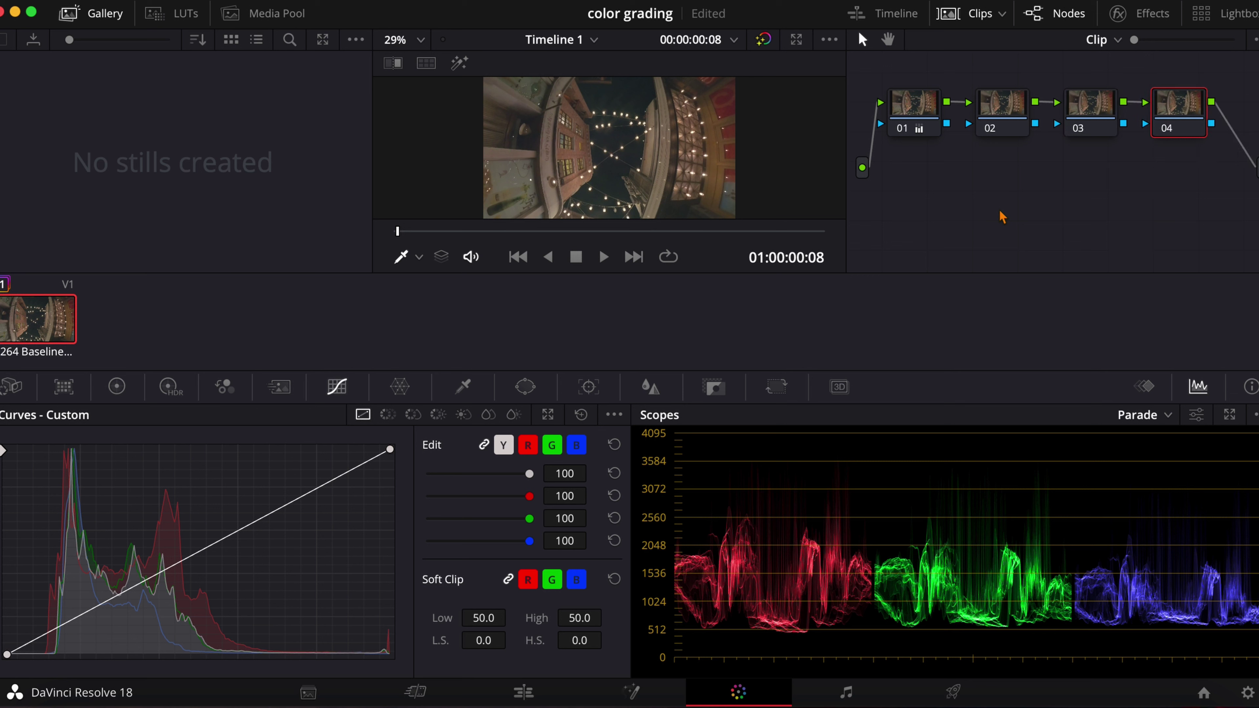
# Label node 04 "look".
pyautogui.rightClick(1187, 118)
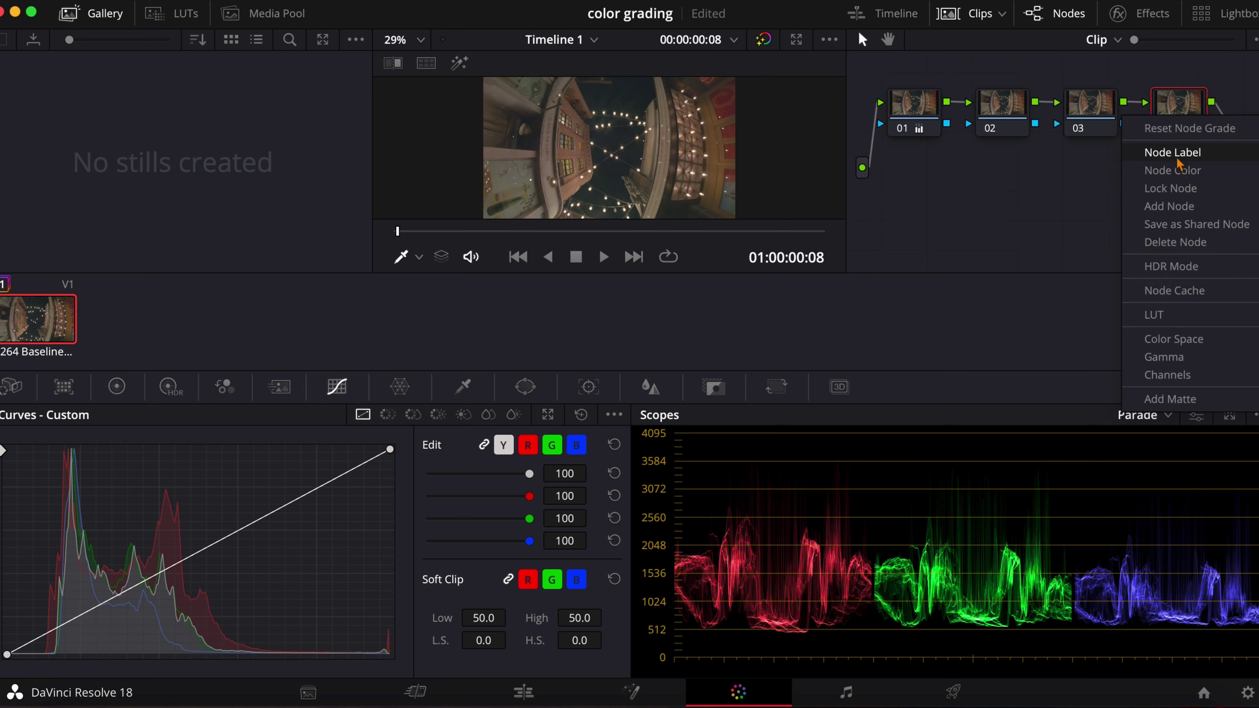
pyautogui.click(1177, 160)
pyautogui.write('look')
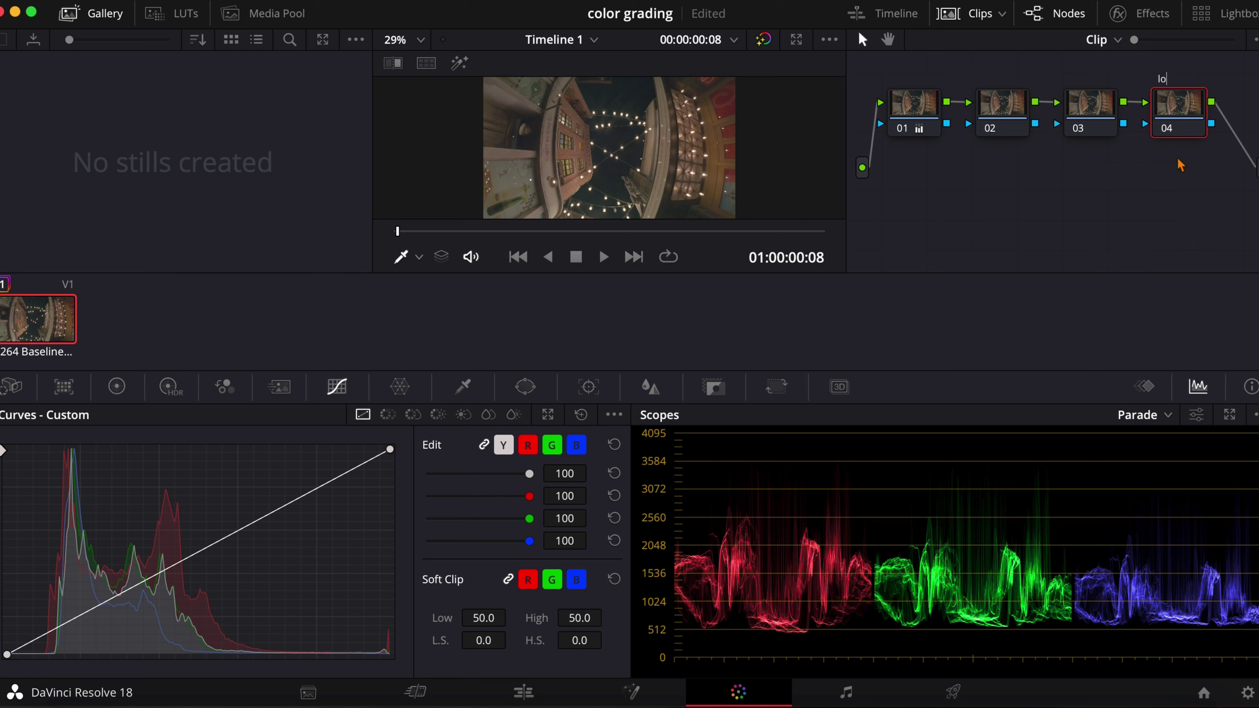
pyautogui.press('Return')
# Label node 03 "HDR".
pyautogui.click(1095, 108)
pyautogui.rightClick(1095, 107)
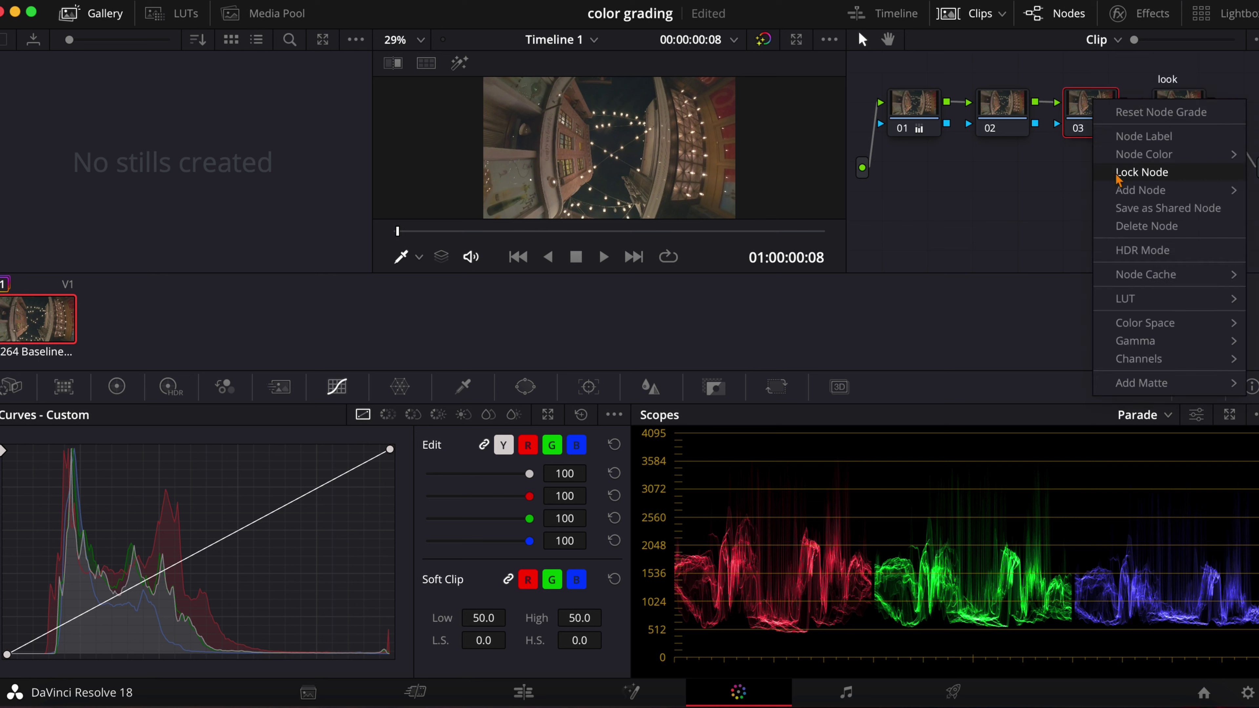
pyautogui.click(1142, 136)
pyautogui.write('HDR')
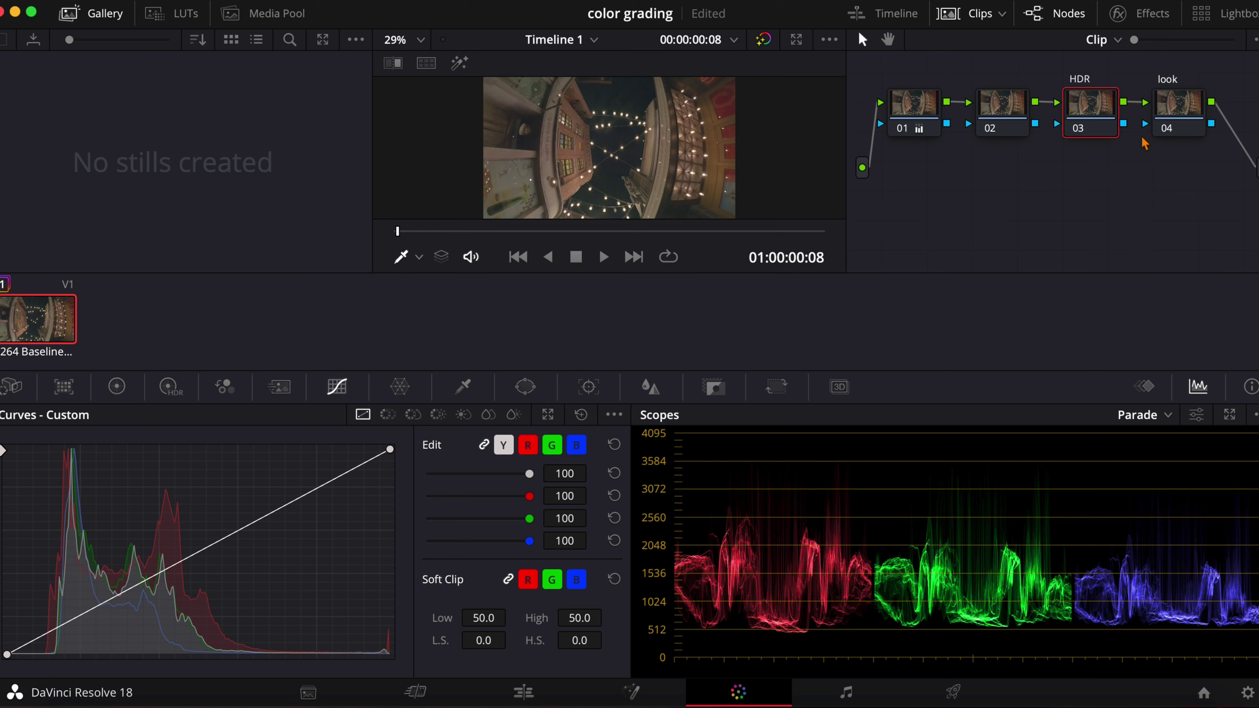
# Label node 02 "balance".
pyautogui.rightClick(1000, 104)
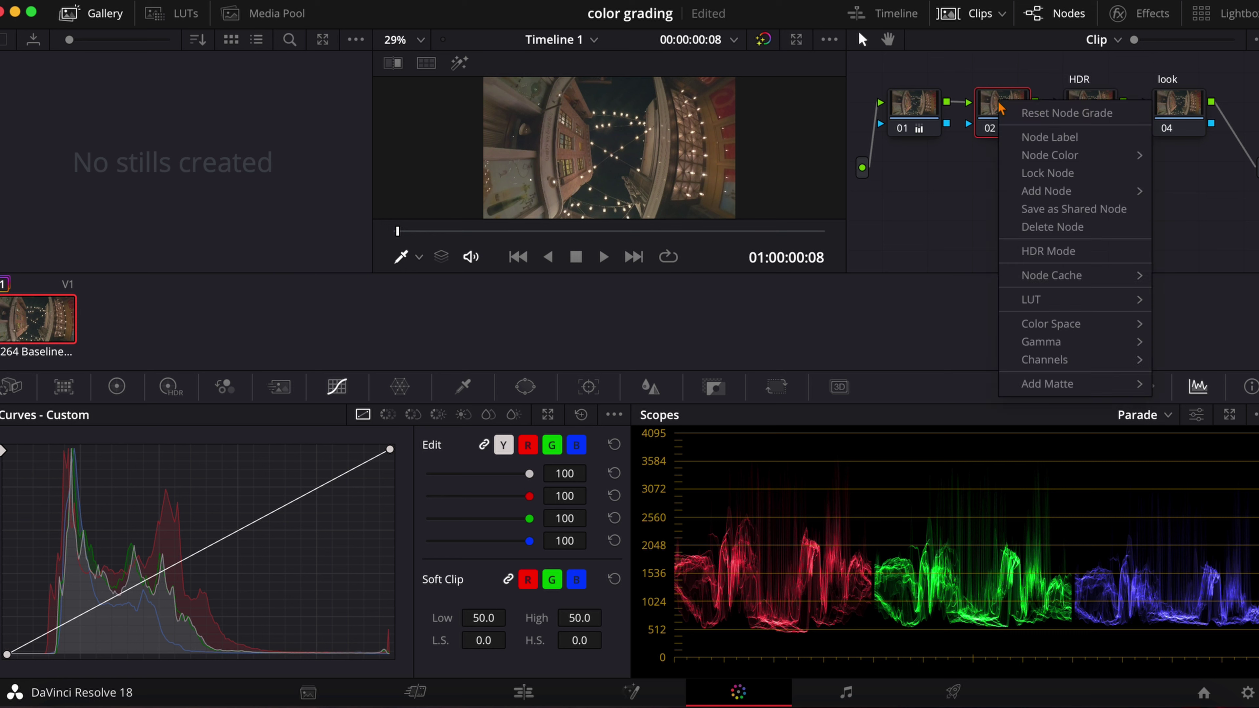
pyautogui.click(1026, 138)
pyautogui.write('balance')
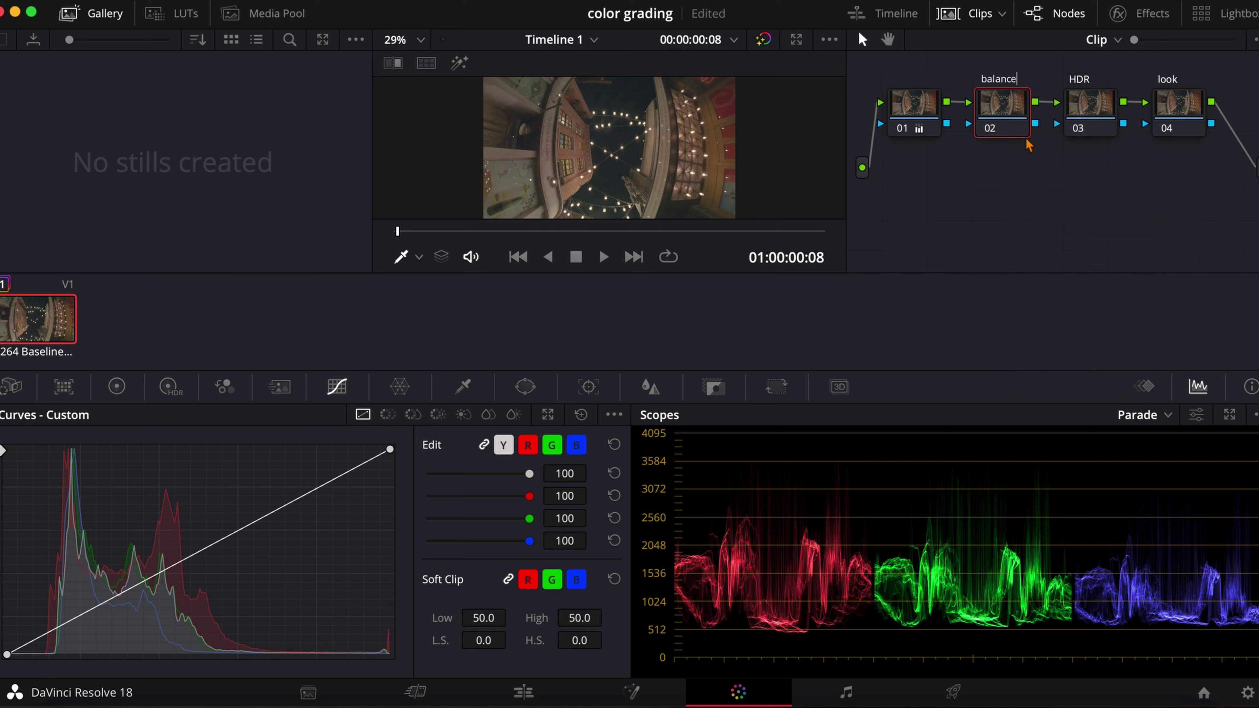
pyautogui.press('Return')
# Label node 01 "contrast".
pyautogui.click(918, 114)
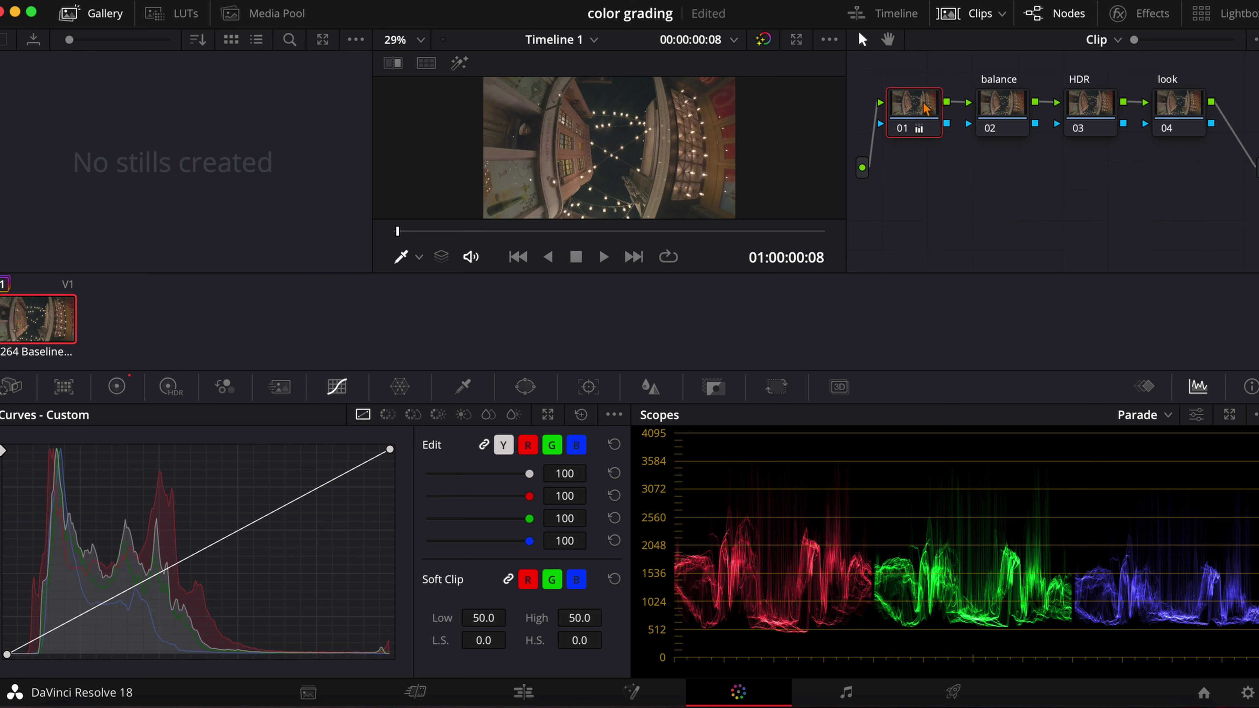
pyautogui.moveTo(916, 125)
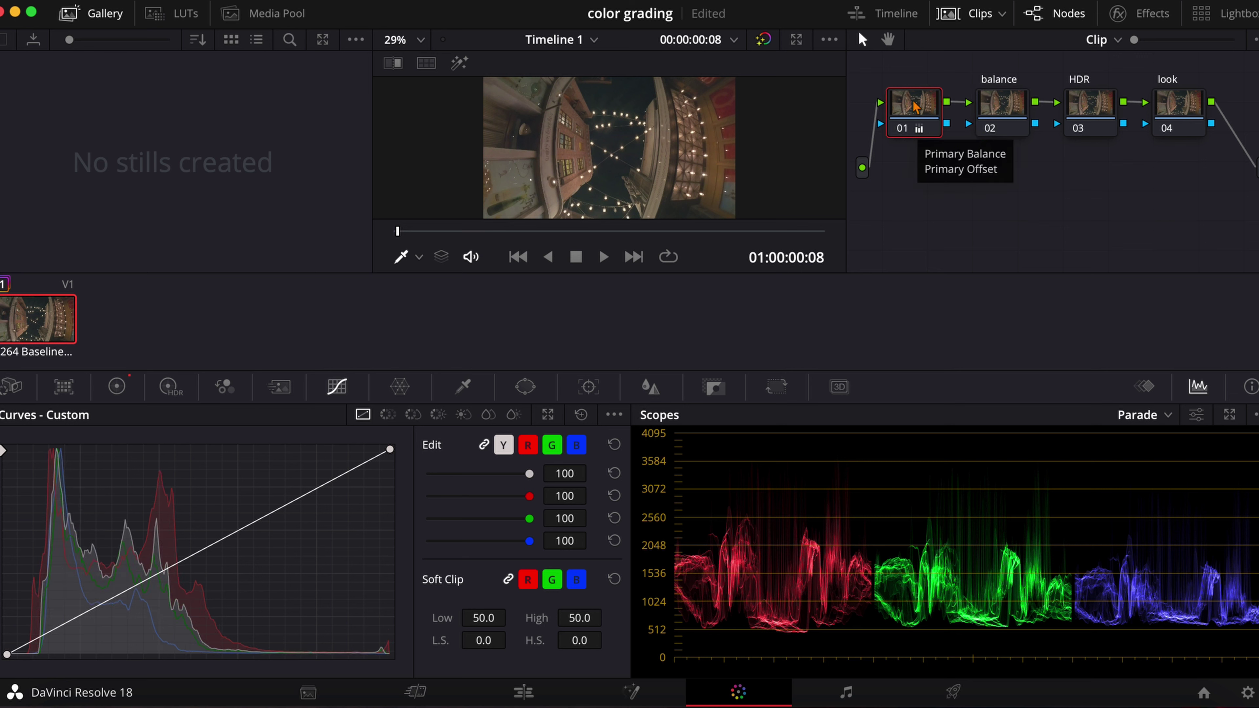
pyautogui.rightClick(909, 118)
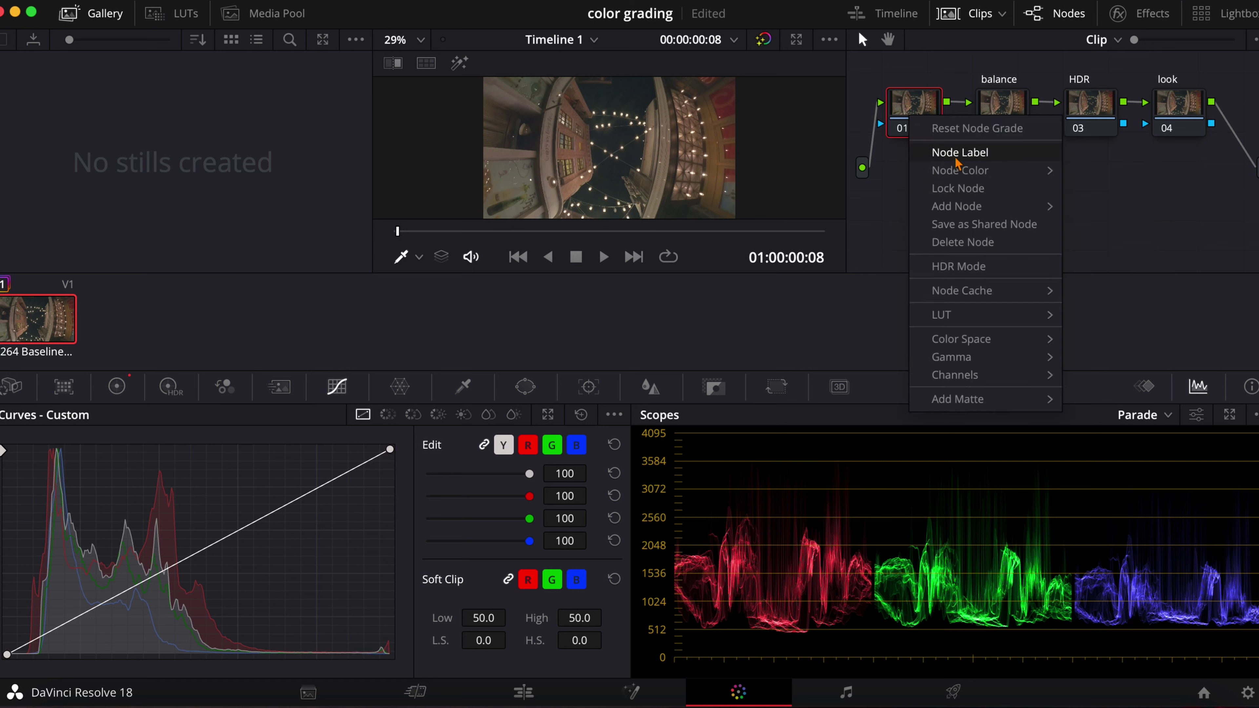
pyautogui.click(964, 154)
pyautogui.write('contract')
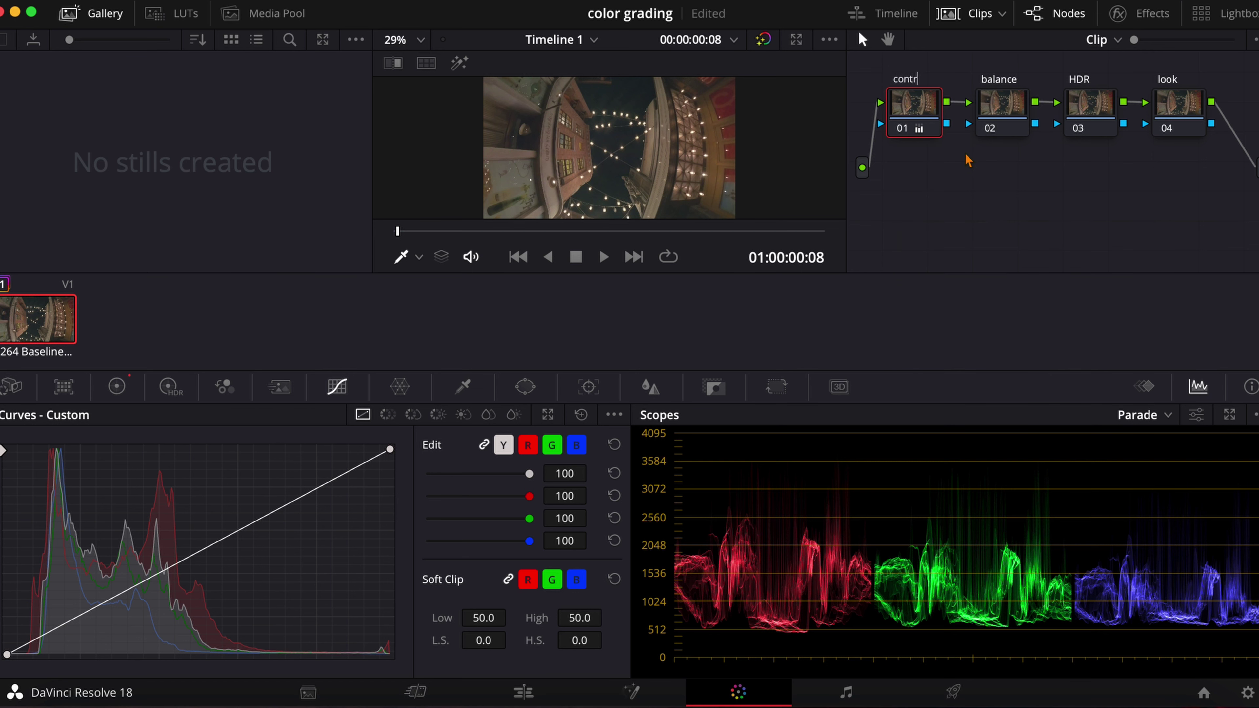
pyautogui.press('BackSpace')
pyautogui.press('BackSpace')
pyautogui.write('st')
pyautogui.press('Return')
# In the contrast node's color wheels, lower Lift blue to about 0.02 and shift the Gamma tint to about -0.01 red, -0.03 green.
pyautogui.click(117, 391)
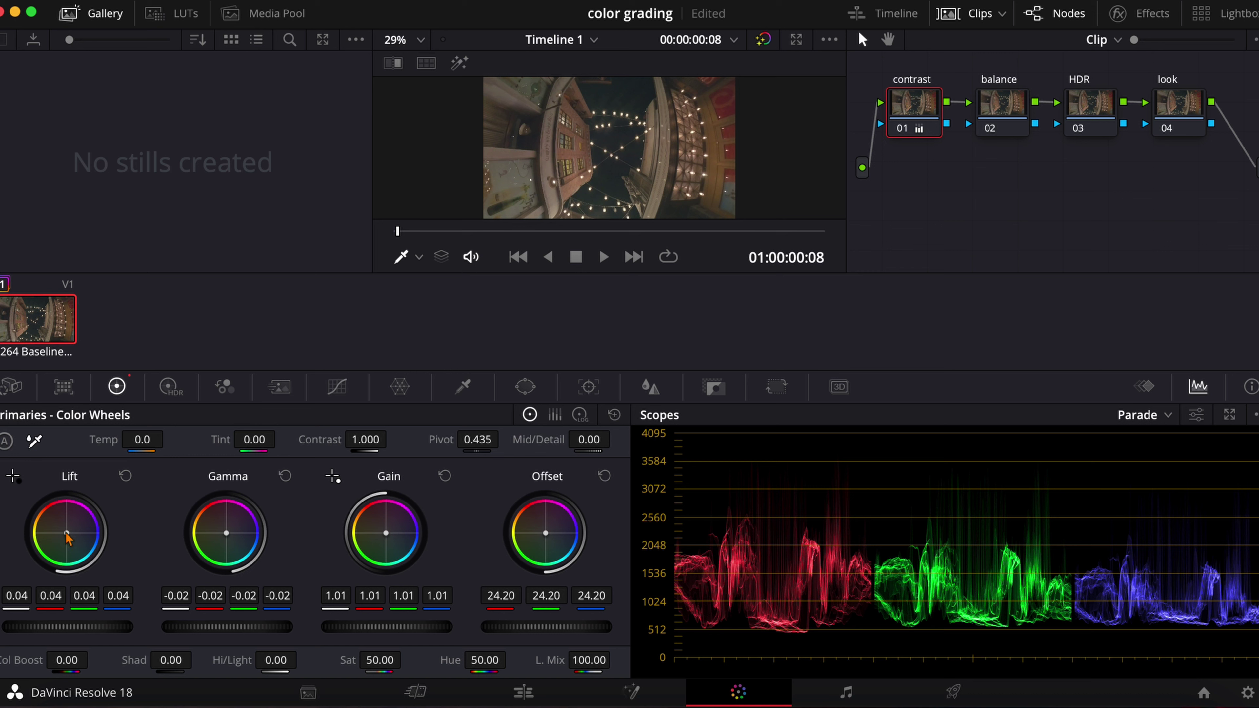
pyautogui.moveTo(68, 538)
pyautogui.mouseDown()
pyautogui.moveTo(50, 533)
pyautogui.moveTo(72, 516)
pyautogui.moveTo(70, 541)
pyautogui.mouseUp()
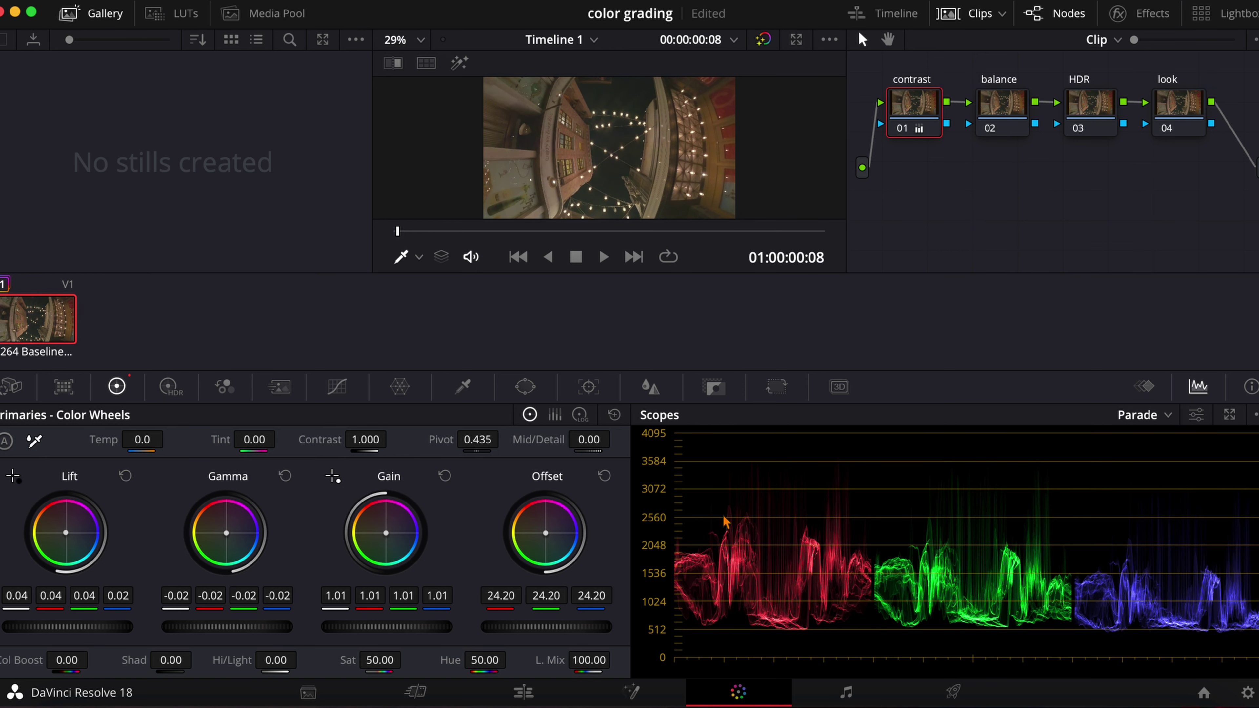
pyautogui.moveTo(230, 536)
pyautogui.mouseDown()
pyautogui.moveTo(221, 519)
pyautogui.moveTo(255, 549)
pyautogui.moveTo(237, 526)
pyautogui.mouseUp()
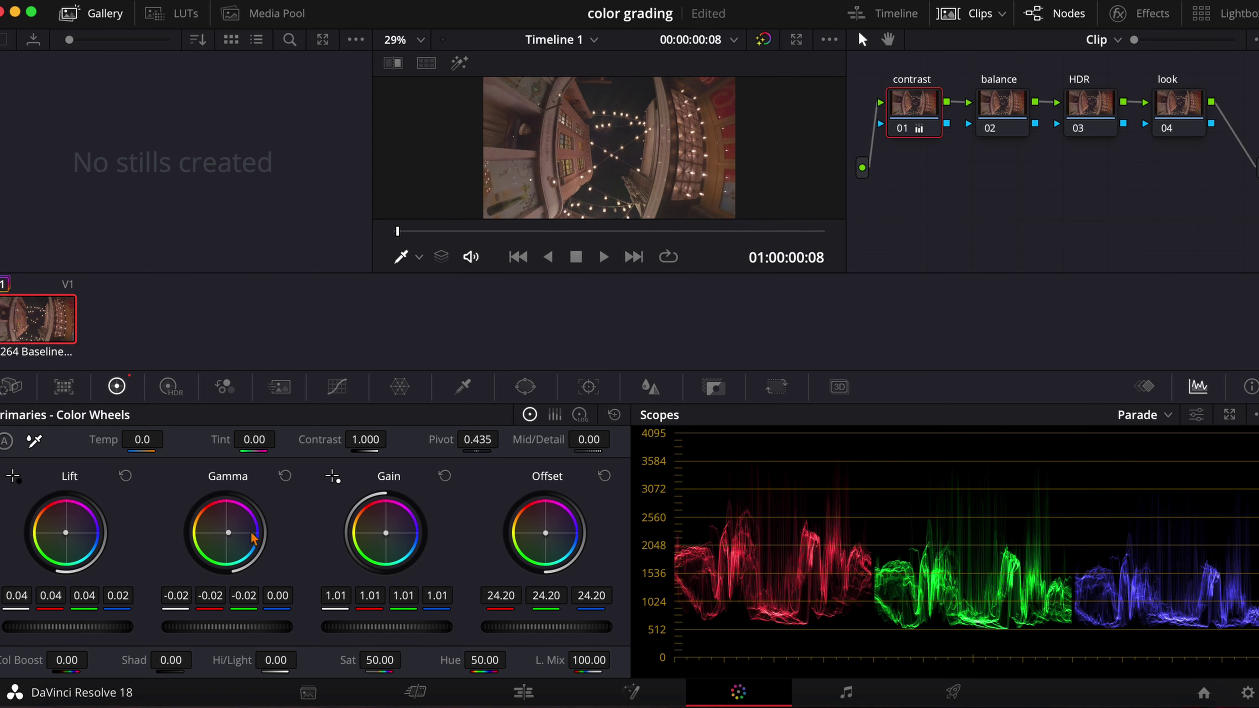
# Warm the Gain to about 1.12 red, 1.00 green, 0.87 blue, and try an Offset tint of about 23.08 red, 24.39 green, 18.71 blue.
pyautogui.moveTo(379, 545)
pyautogui.mouseDown()
pyautogui.moveTo(413, 533)
pyautogui.moveTo(384, 537)
pyautogui.moveTo(365, 566)
pyautogui.moveTo(427, 478)
pyautogui.moveTo(383, 444)
pyautogui.moveTo(412, 496)
pyautogui.moveTo(385, 536)
pyautogui.mouseUp()
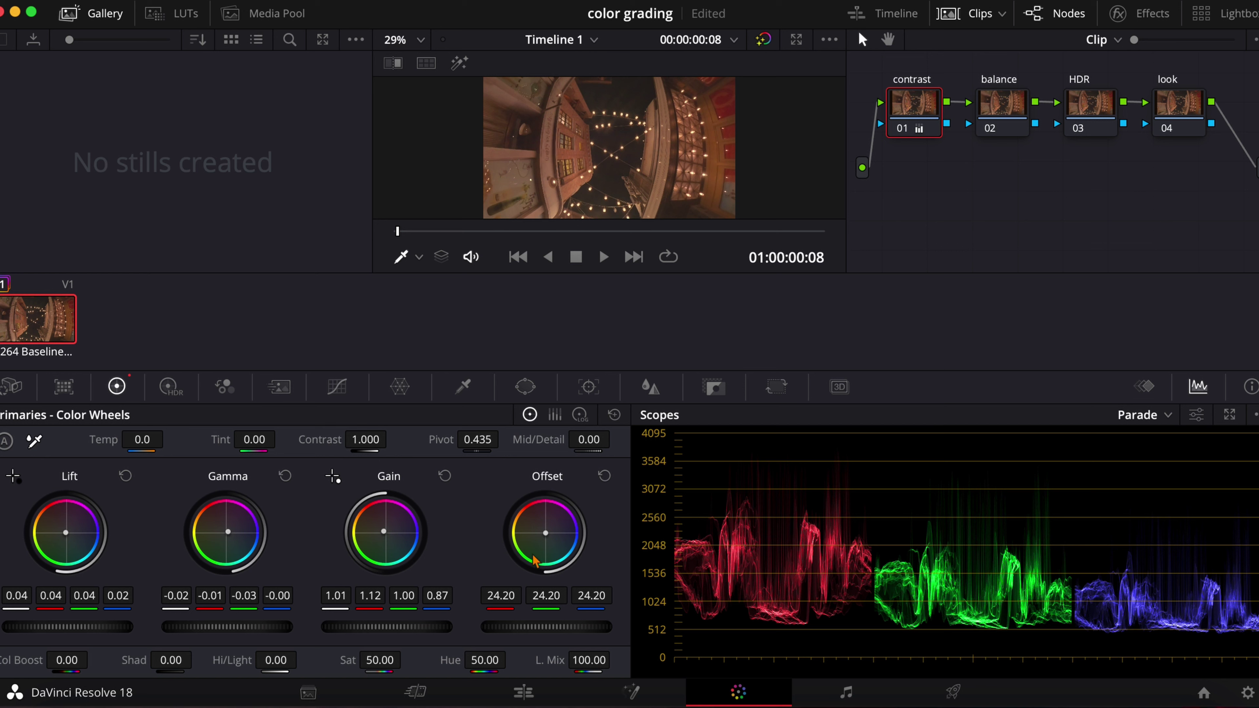
pyautogui.moveTo(546, 538)
pyautogui.mouseDown()
pyautogui.moveTo(531, 496)
pyautogui.moveTo(524, 543)
pyautogui.moveTo(550, 526)
pyautogui.moveTo(549, 540)
pyautogui.mouseUp()
pyautogui.press('super+z')
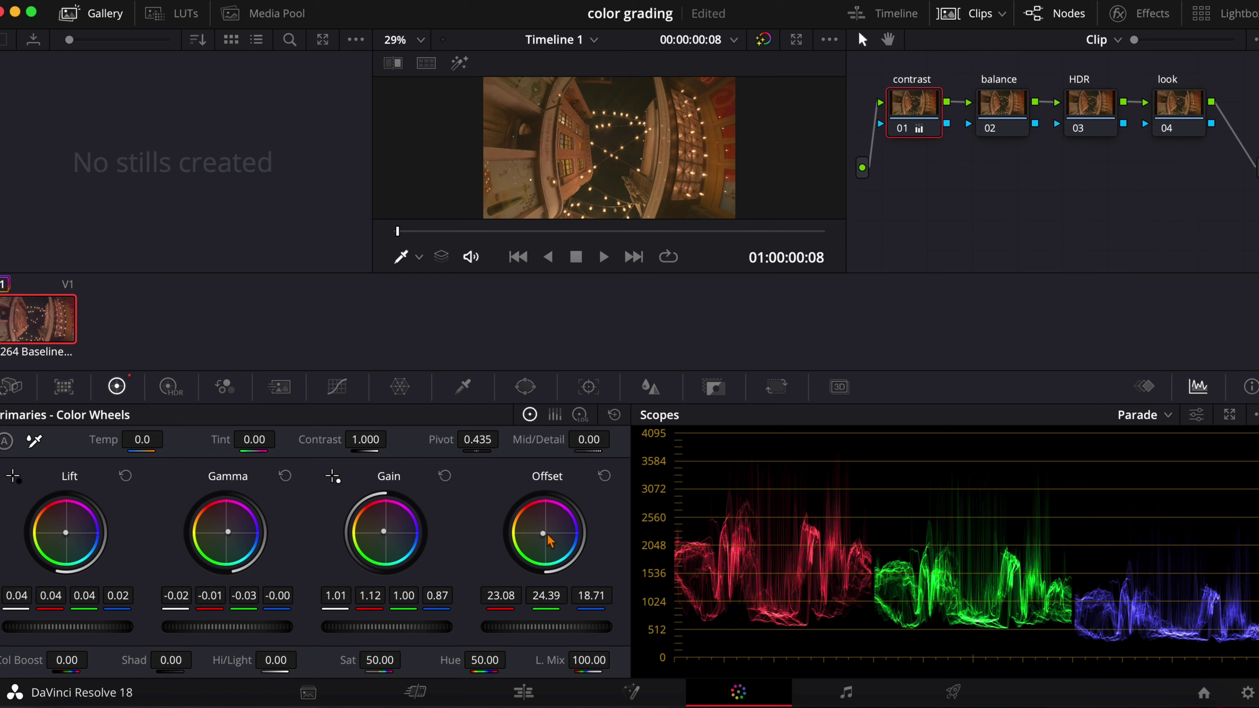
# Undo the color wheel tint changes and reset the whole grade of the contrast node.
pyautogui.press('super+z')
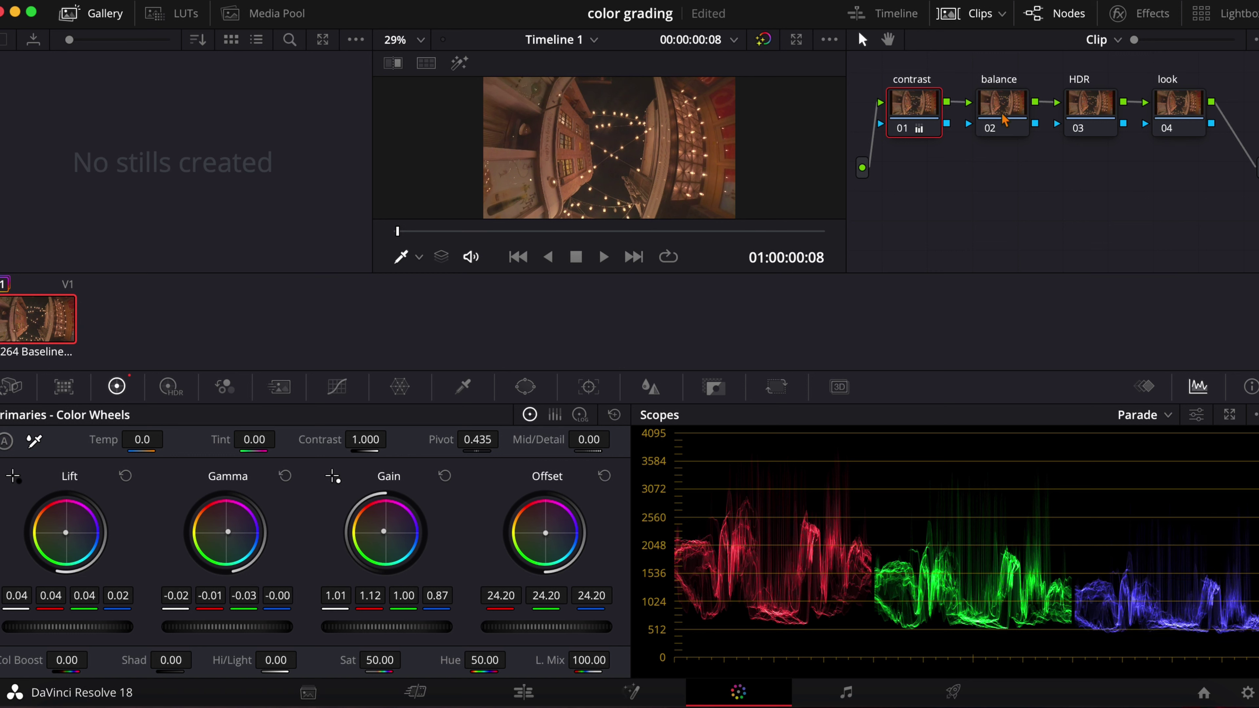
pyautogui.moveTo(914, 113)
pyautogui.press('super+z')
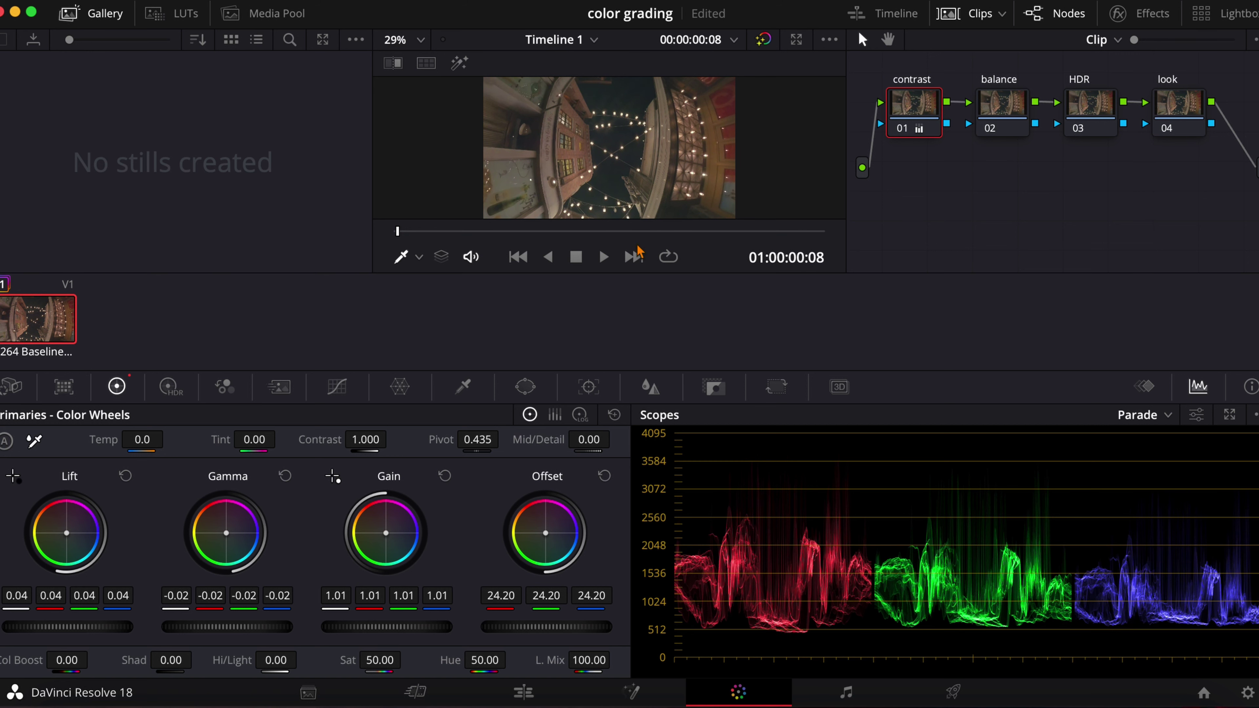
pyautogui.rightClick(914, 115)
pyautogui.click(934, 125)
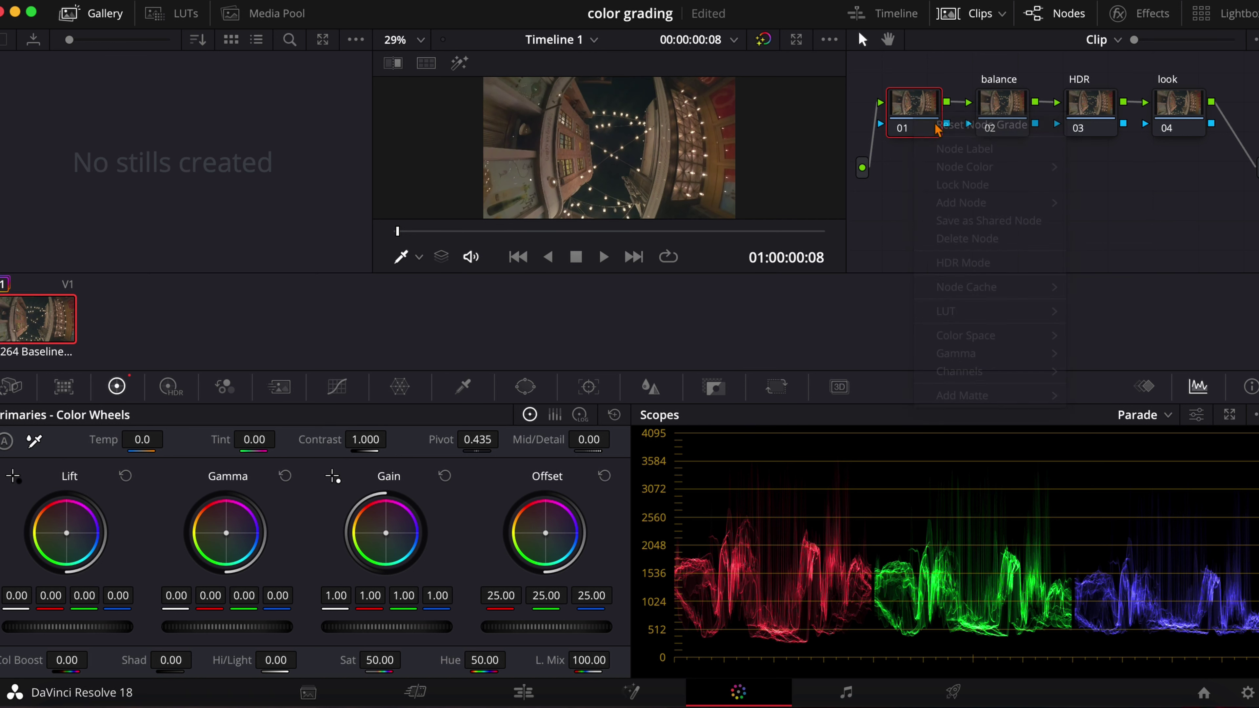
# Label node 01 "contrast" again.
pyautogui.rightClick(916, 112)
pyautogui.click(962, 142)
pyautogui.write('contrast')
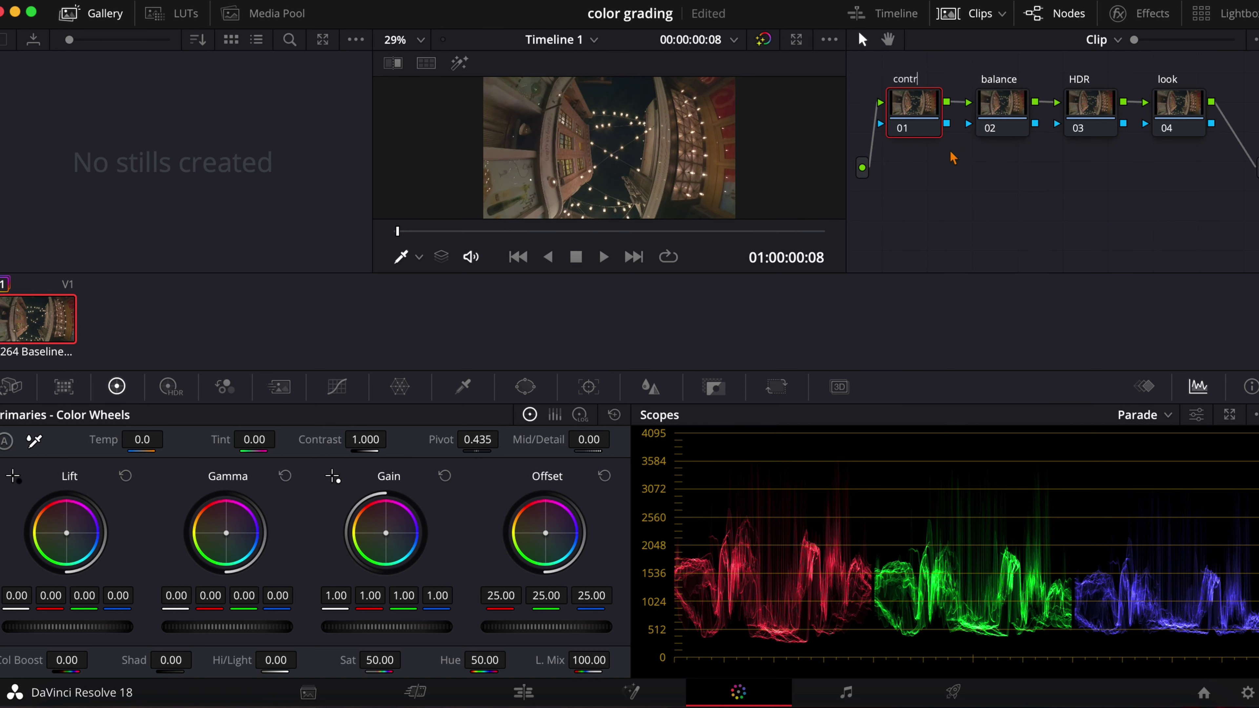
pyautogui.press('Return')
# Try a Temp of -200 on the contrast node, undo it, and move the playhead to 01:00:09:02.
pyautogui.moveTo(143, 439)
pyautogui.mouseDown()
pyautogui.moveTo(97, 440)
pyautogui.moveTo(141, 439)
pyautogui.mouseUp()
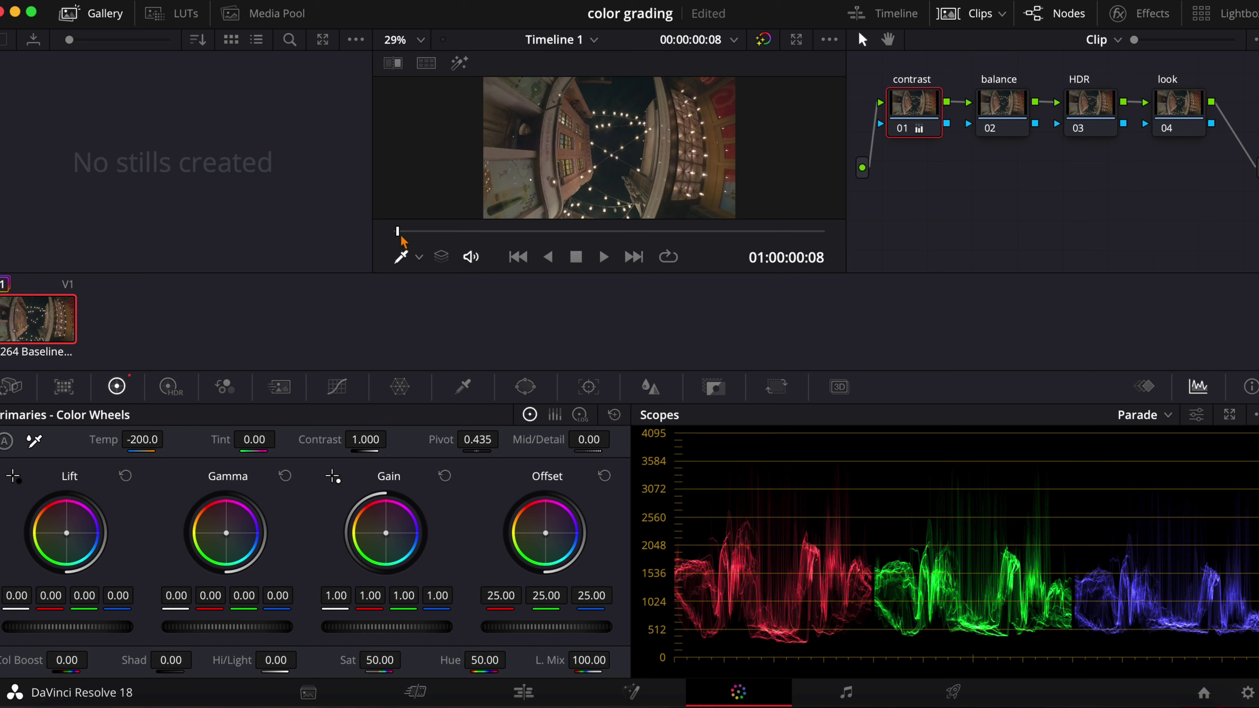
pyautogui.moveTo(401, 238); pyautogui.dragTo(539, 234)
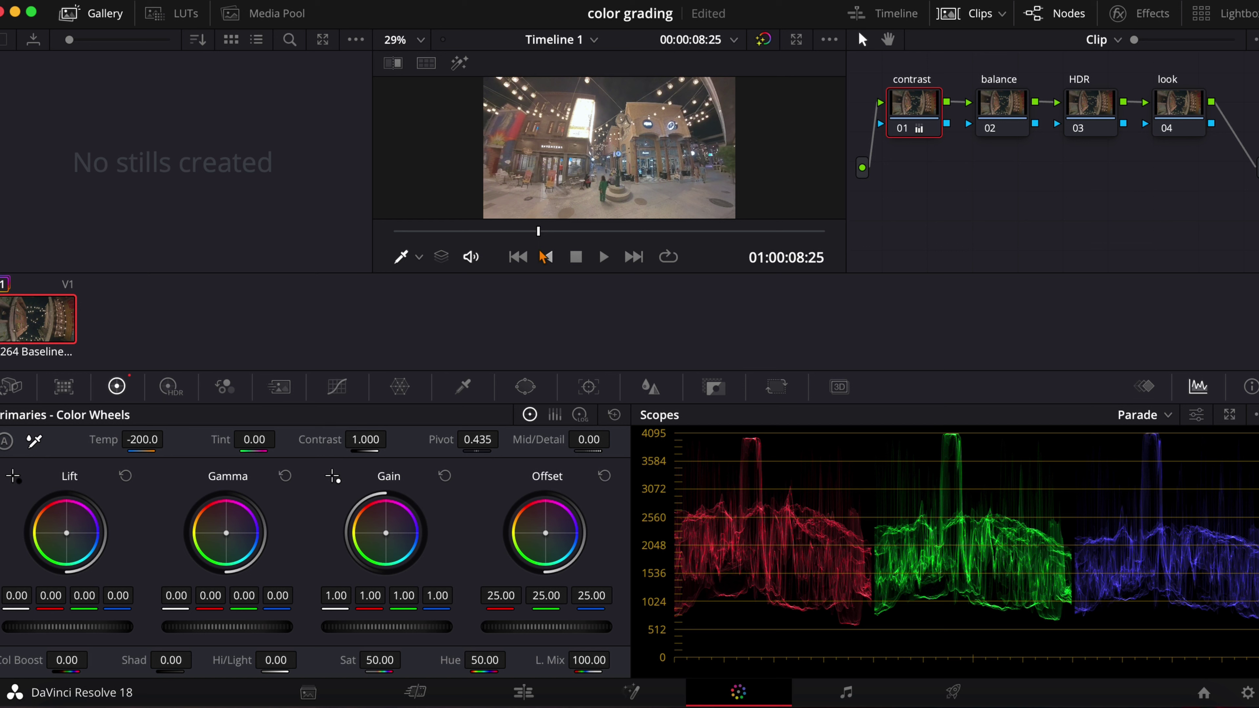
pyautogui.hotkey('ctrl', 'z')
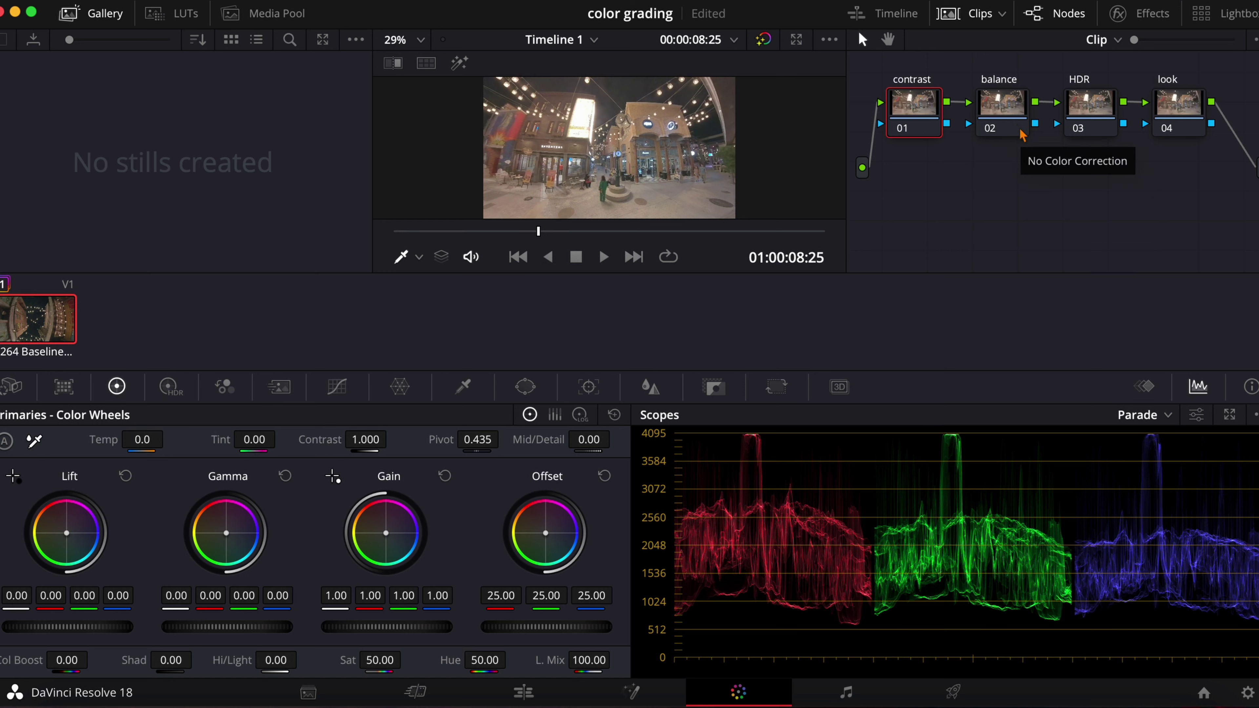
pyautogui.moveTo(540, 241)
pyautogui.mouseDown()
pyautogui.moveTo(572, 247)
pyautogui.moveTo(534, 247)
pyautogui.moveTo(545, 247)
pyautogui.mouseUp()
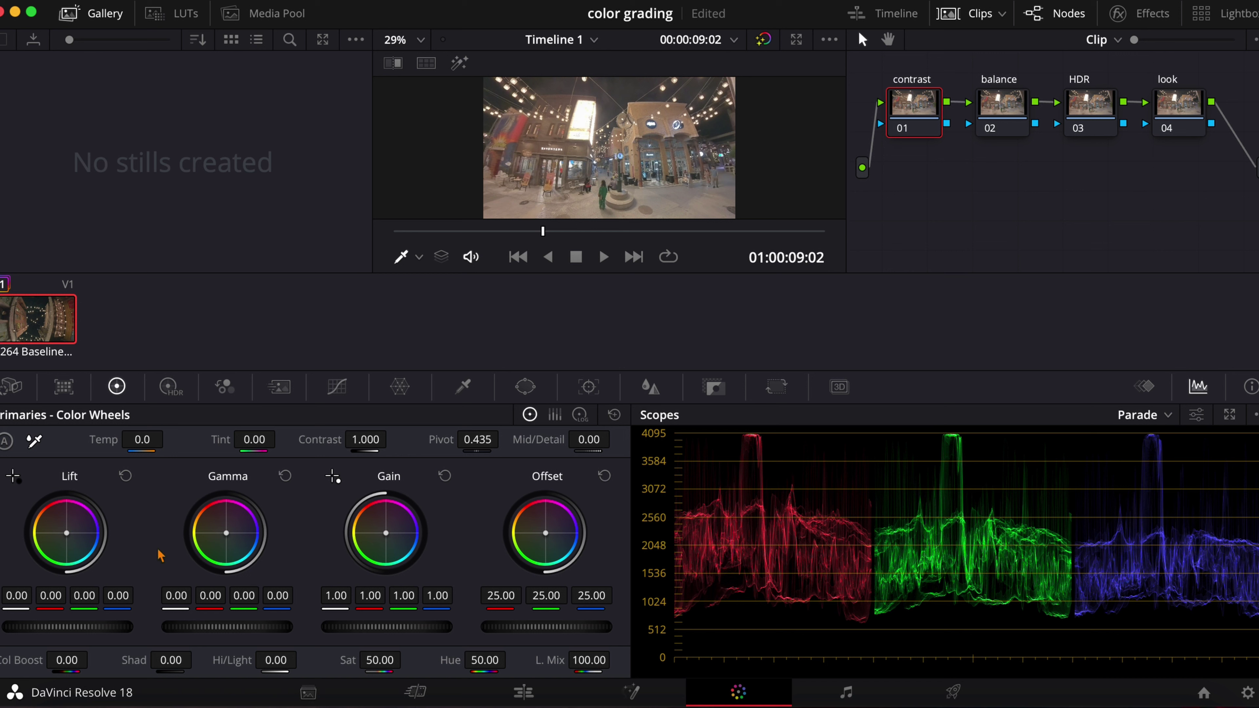
# In the contrast node, set Temp to -550, Tint to -23, Contrast to 1.128 and Pivot to 0.564, and raise Mid/Detail slightly.
pyautogui.moveTo(144, 440)
pyautogui.mouseDown()
pyautogui.moveTo(5, 458)
pyautogui.moveTo(629, 378)
pyautogui.moveTo(740, 387)
pyautogui.moveTo(725, 390)
pyautogui.mouseUp()
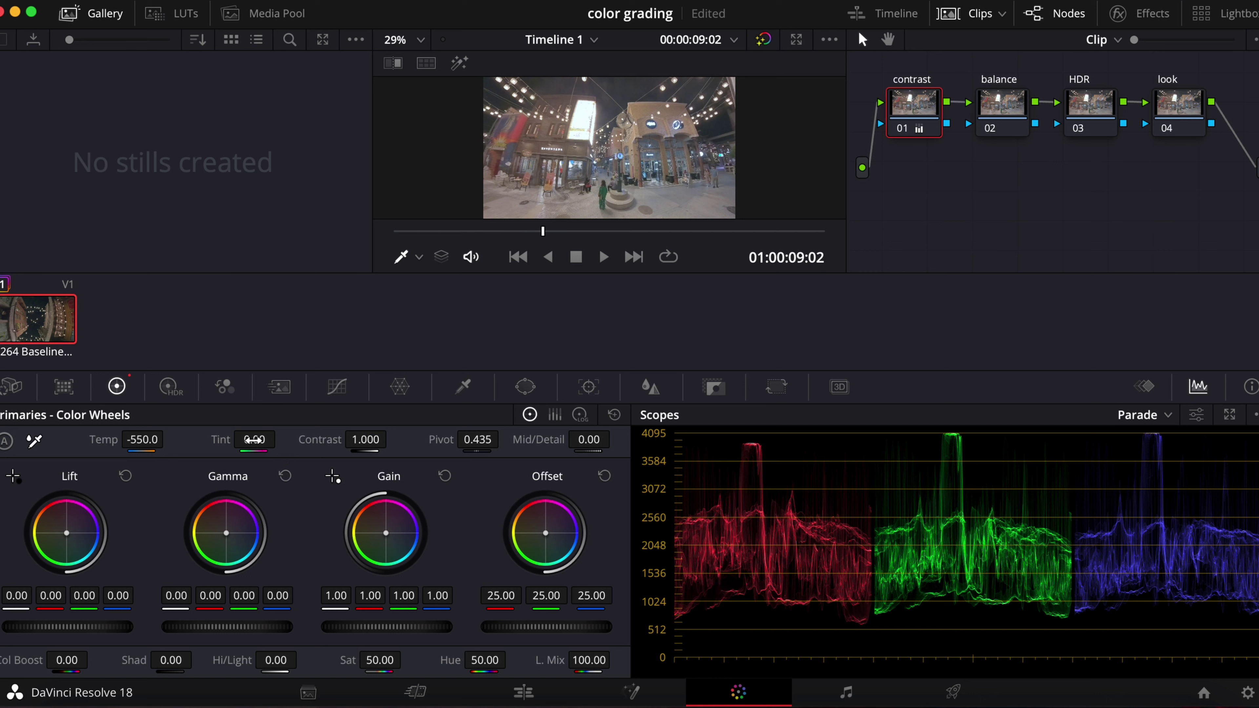
pyautogui.moveTo(253, 439); pyautogui.dragTo(210, 441)
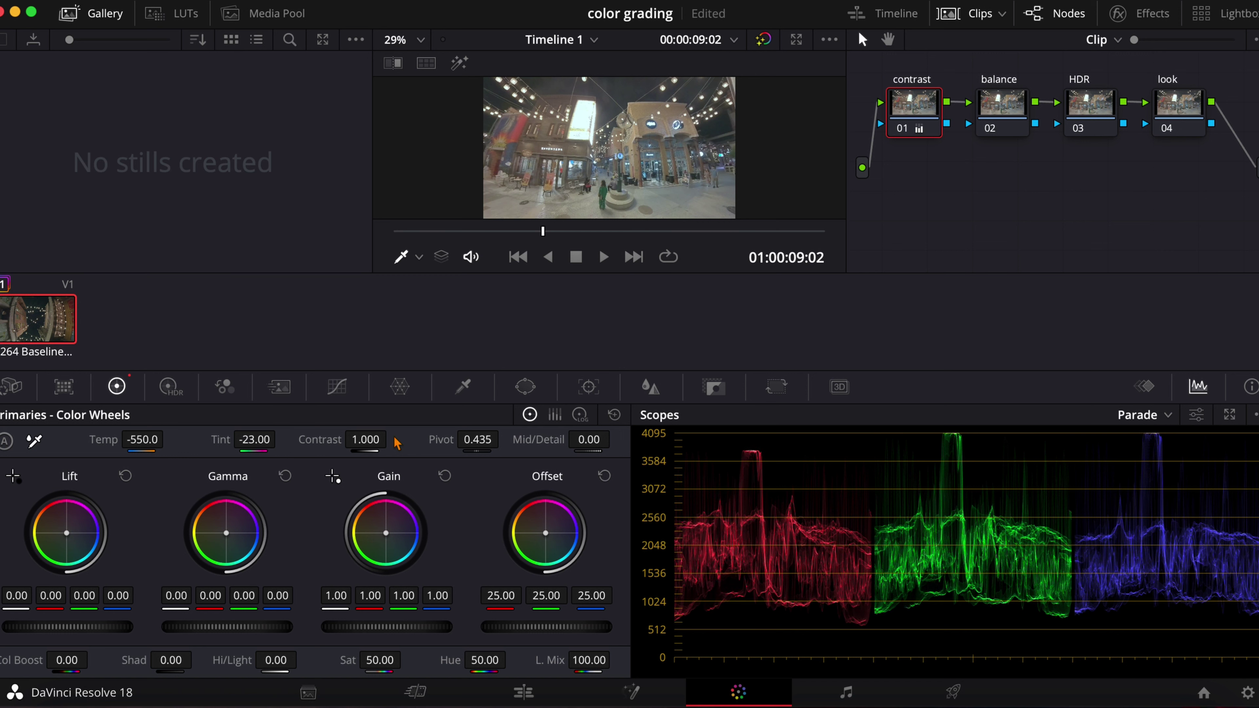
pyautogui.moveTo(354, 440)
pyautogui.mouseDown()
pyautogui.moveTo(400, 441)
pyautogui.moveTo(354, 441)
pyautogui.mouseUp()
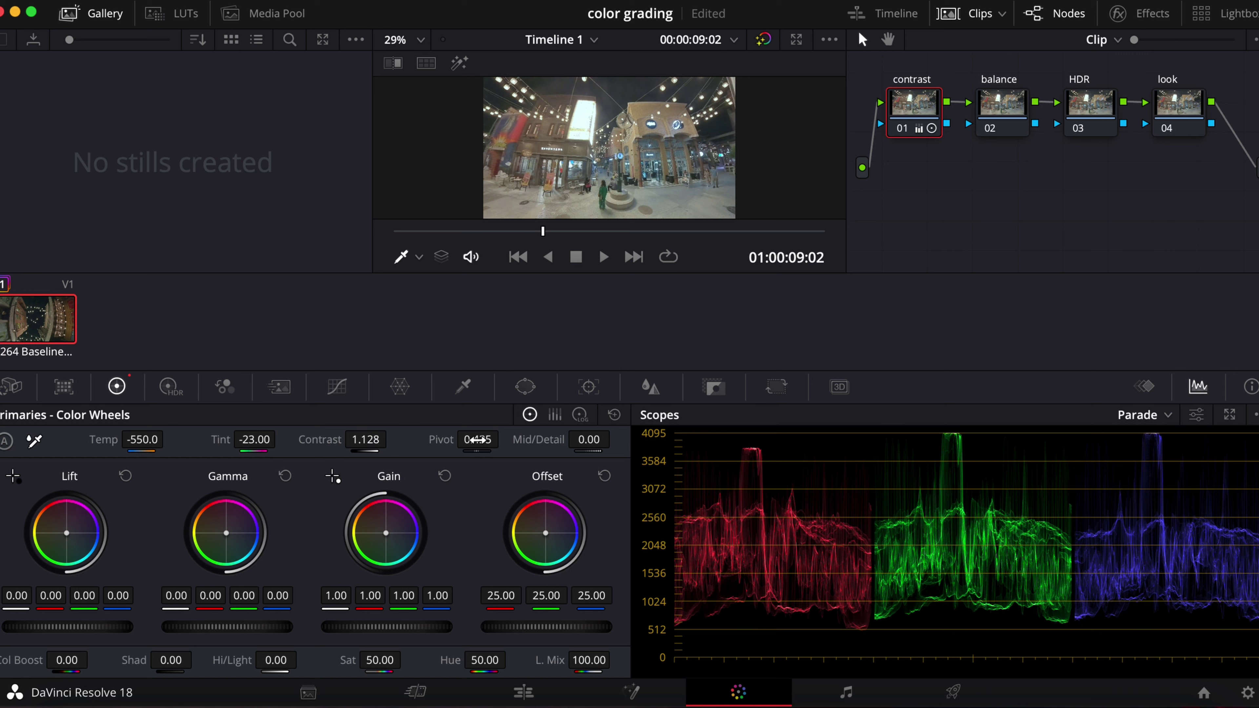
pyautogui.moveTo(477, 439)
pyautogui.mouseDown()
pyautogui.moveTo(457, 442)
pyautogui.moveTo(467, 444)
pyautogui.moveTo(452, 464)
pyautogui.moveTo(650, 470)
pyautogui.moveTo(500, 441)
pyautogui.mouseUp()
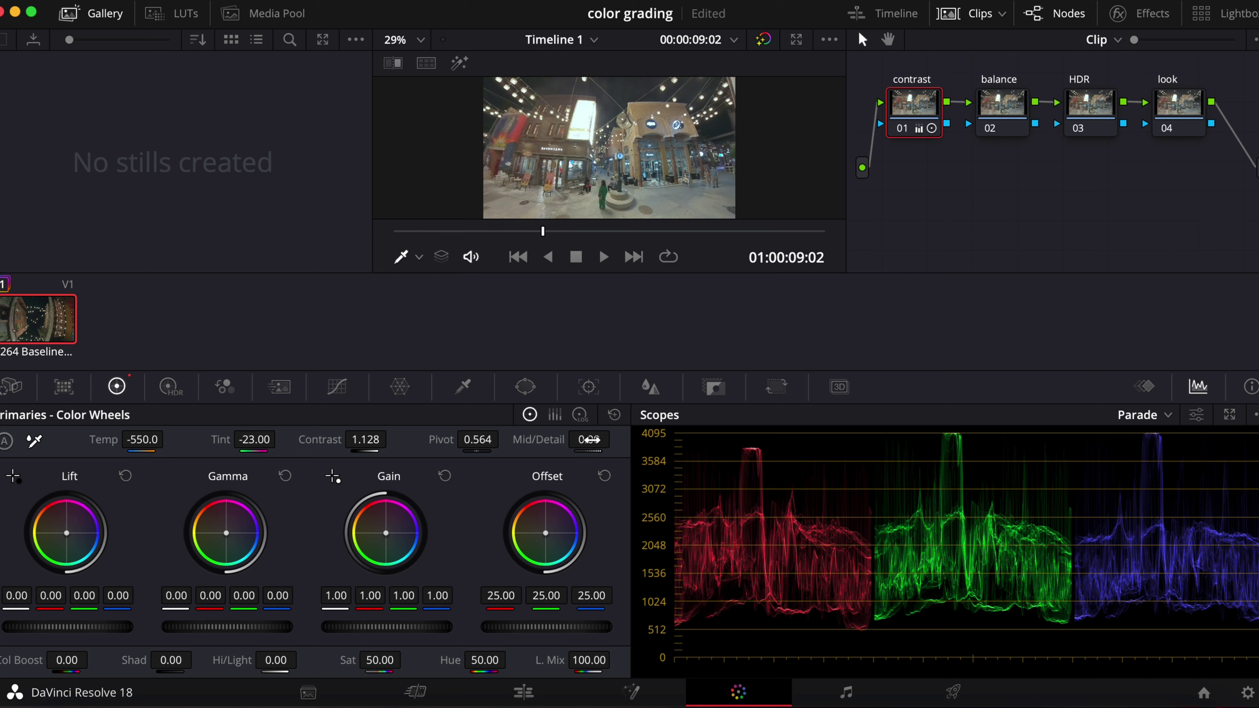
pyautogui.moveTo(589, 440); pyautogui.dragTo(617, 444)
# In the balance node, set Color Boost to 18.50, Shadows to -31, Highlights to -21.50 and Saturation to 52.
pyautogui.click(1004, 104)
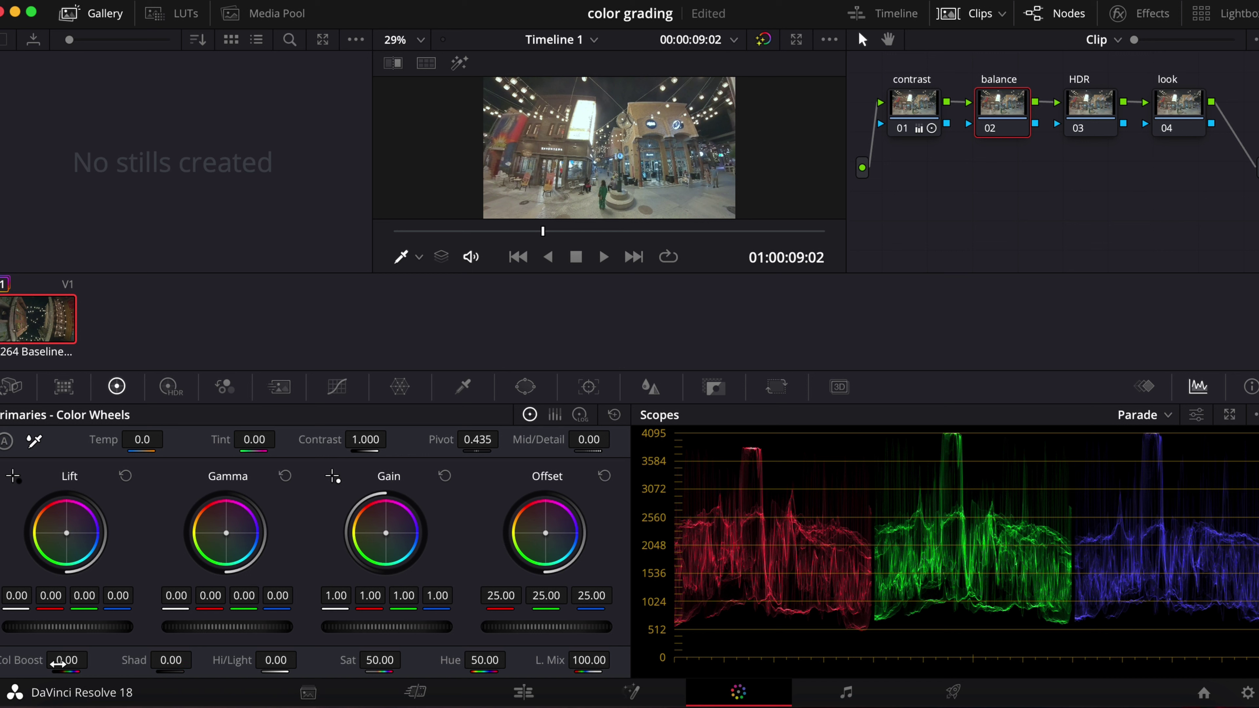
pyautogui.moveTo(61, 660); pyautogui.dragTo(93, 660)
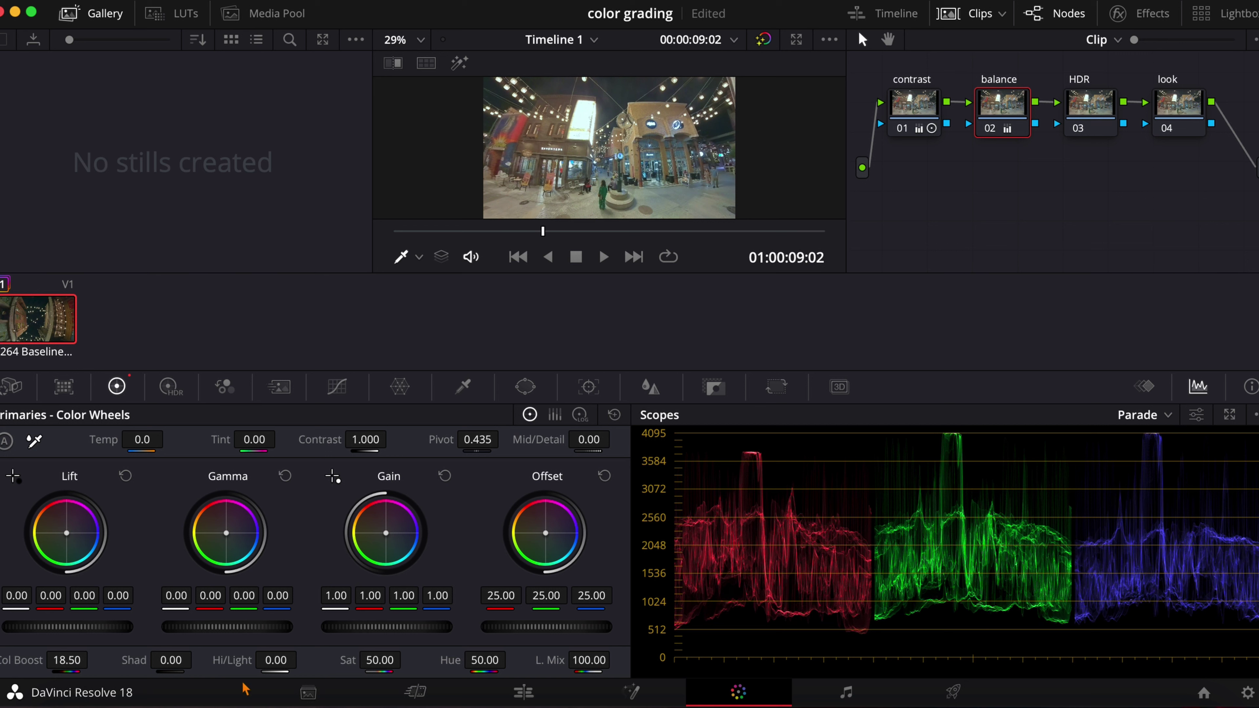
pyautogui.moveTo(171, 660)
pyautogui.mouseDown()
pyautogui.moveTo(102, 662)
pyautogui.moveTo(162, 660)
pyautogui.mouseUp()
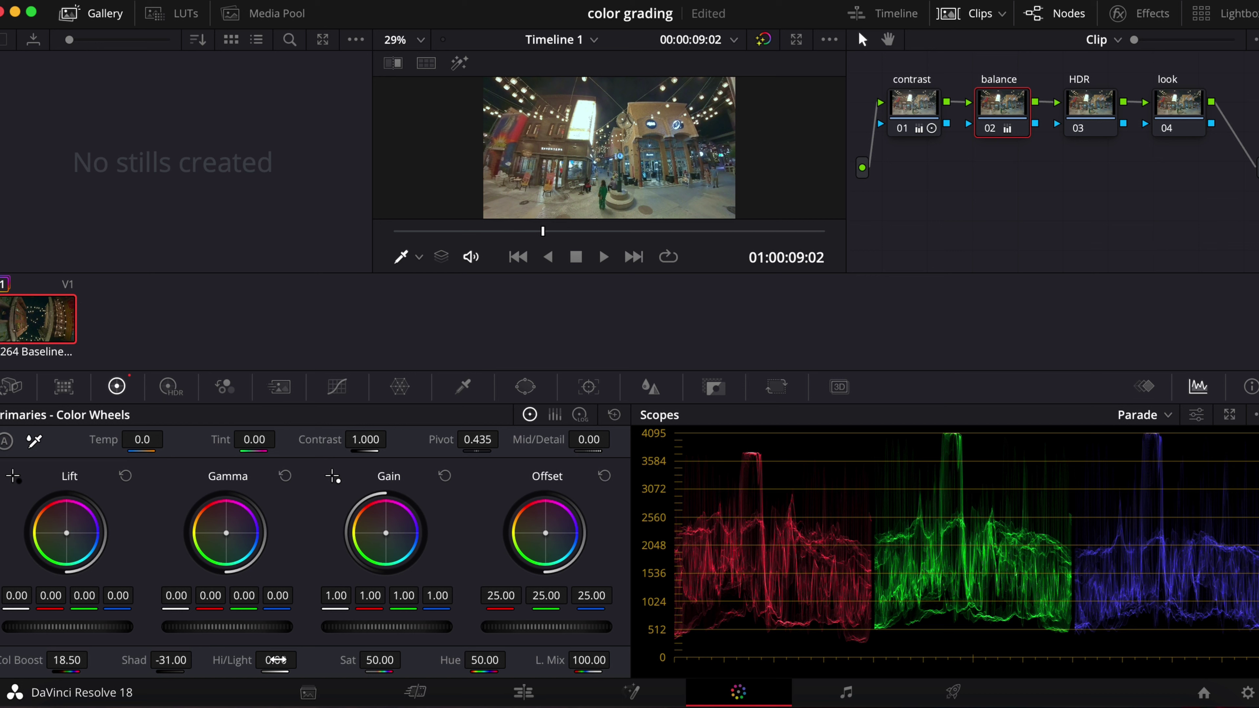
pyautogui.moveTo(270, 661); pyautogui.dragTo(240, 664)
pyautogui.moveTo(236, 663); pyautogui.dragTo(232, 664)
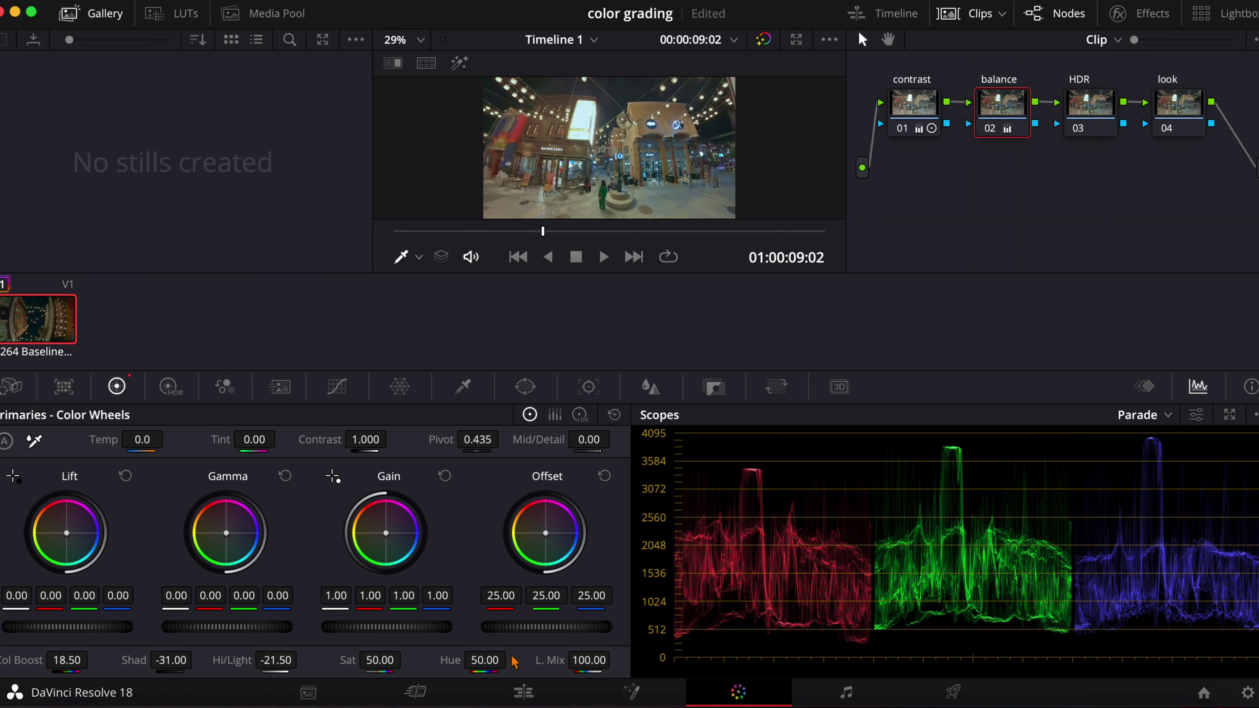
pyautogui.moveTo(371, 660); pyautogui.dragTo(380, 660)
# Turn on the A/B difference highlight, try small Lift and Gamma changes in the balance node, and lower Gain to 0.98.
pyautogui.click(460, 66)
pyautogui.click(828, 69)
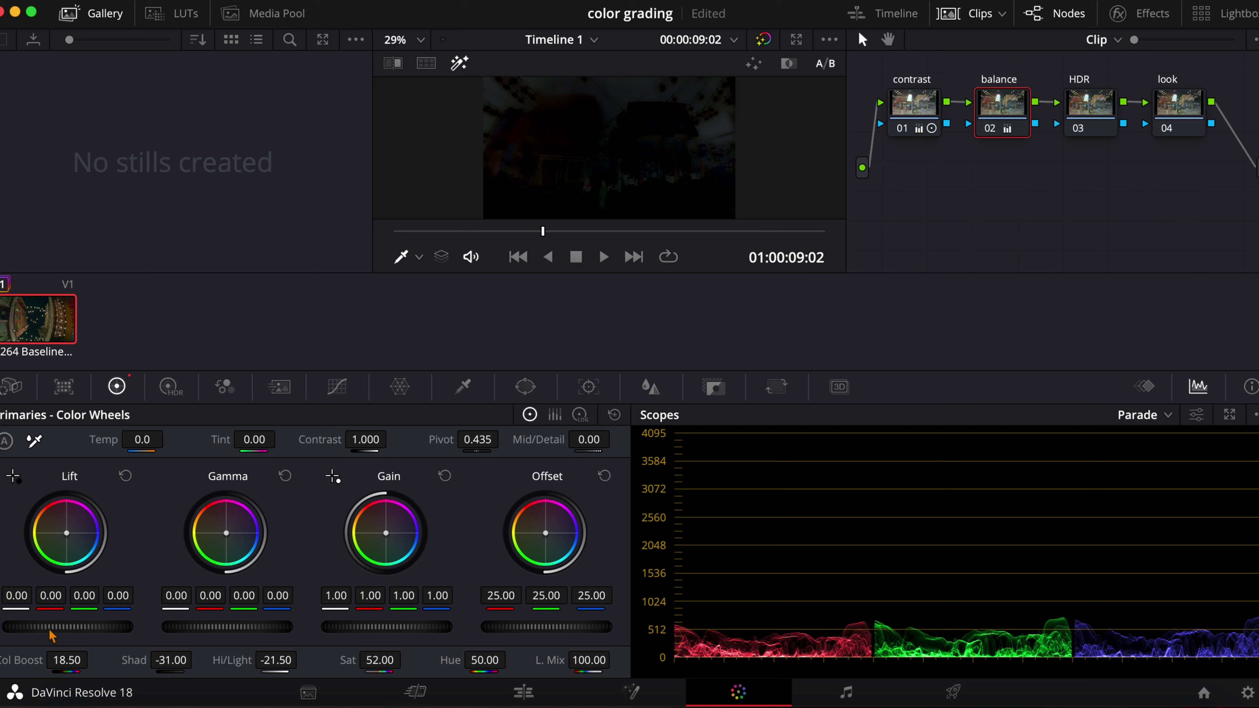
pyautogui.moveTo(47, 630); pyautogui.dragTo(17, 635)
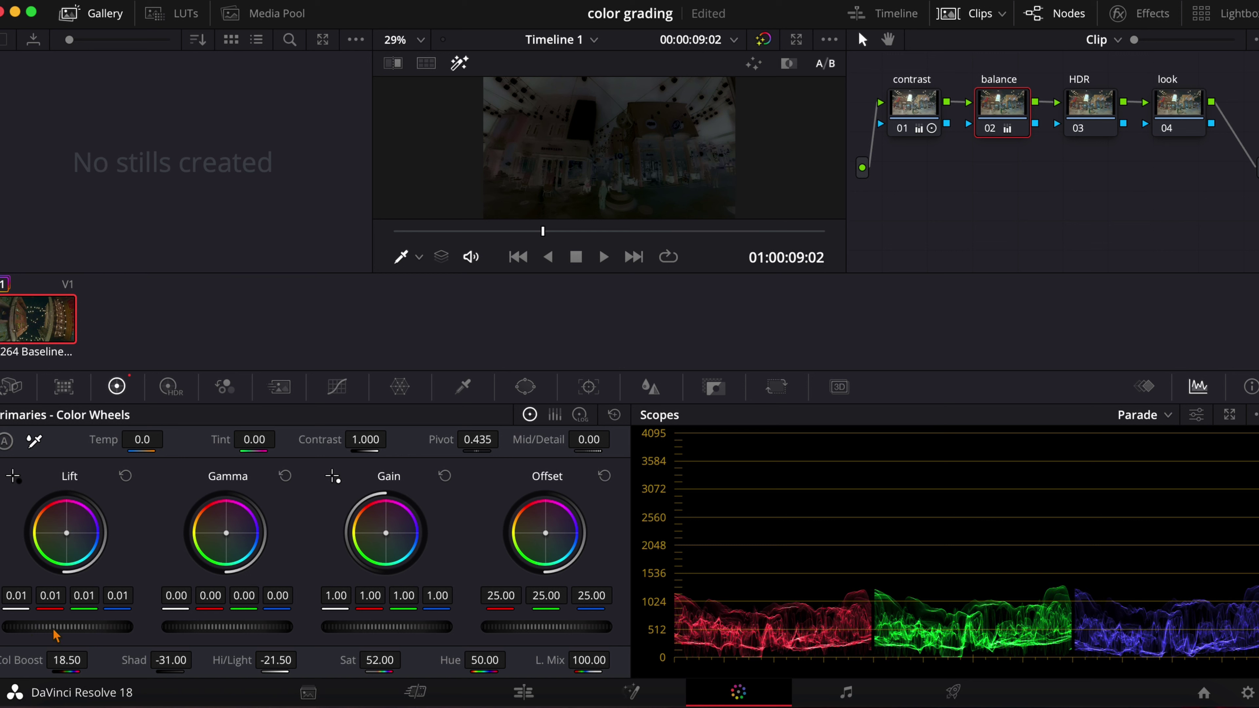
pyautogui.moveTo(32, 634); pyautogui.dragTo(22, 633)
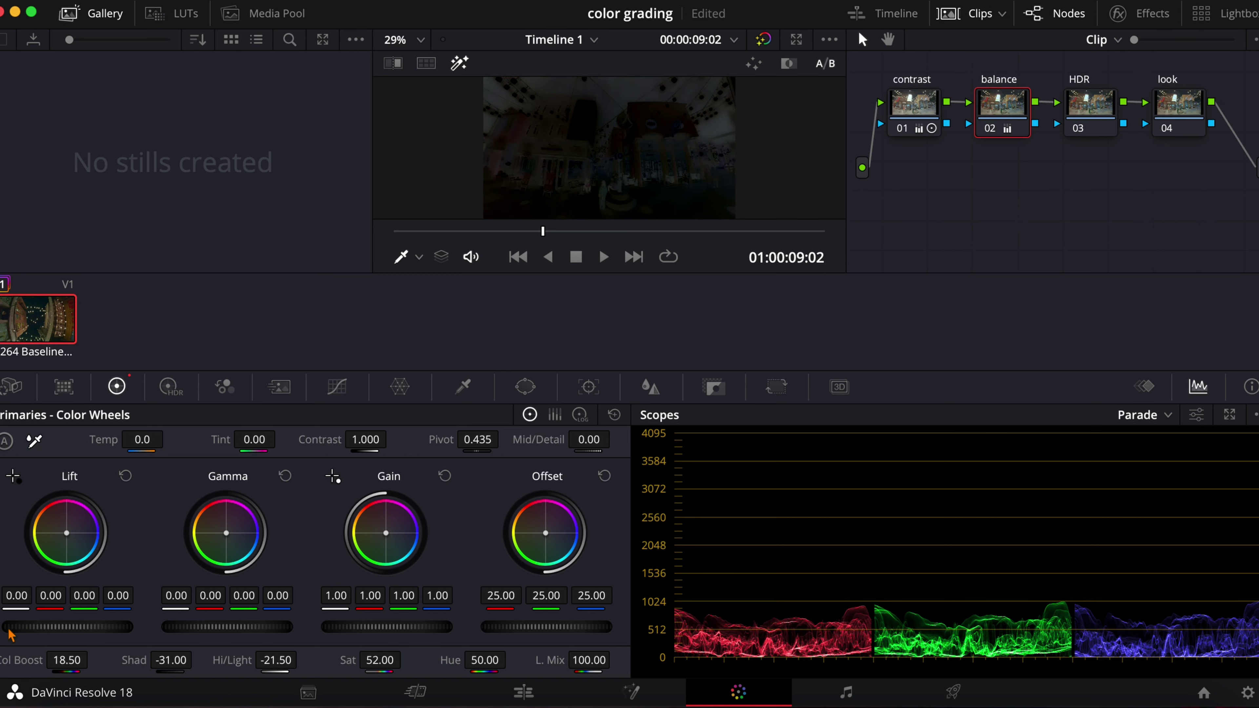
pyautogui.moveTo(217, 632)
pyautogui.mouseDown()
pyautogui.moveTo(238, 633)
pyautogui.moveTo(211, 638)
pyautogui.mouseUp()
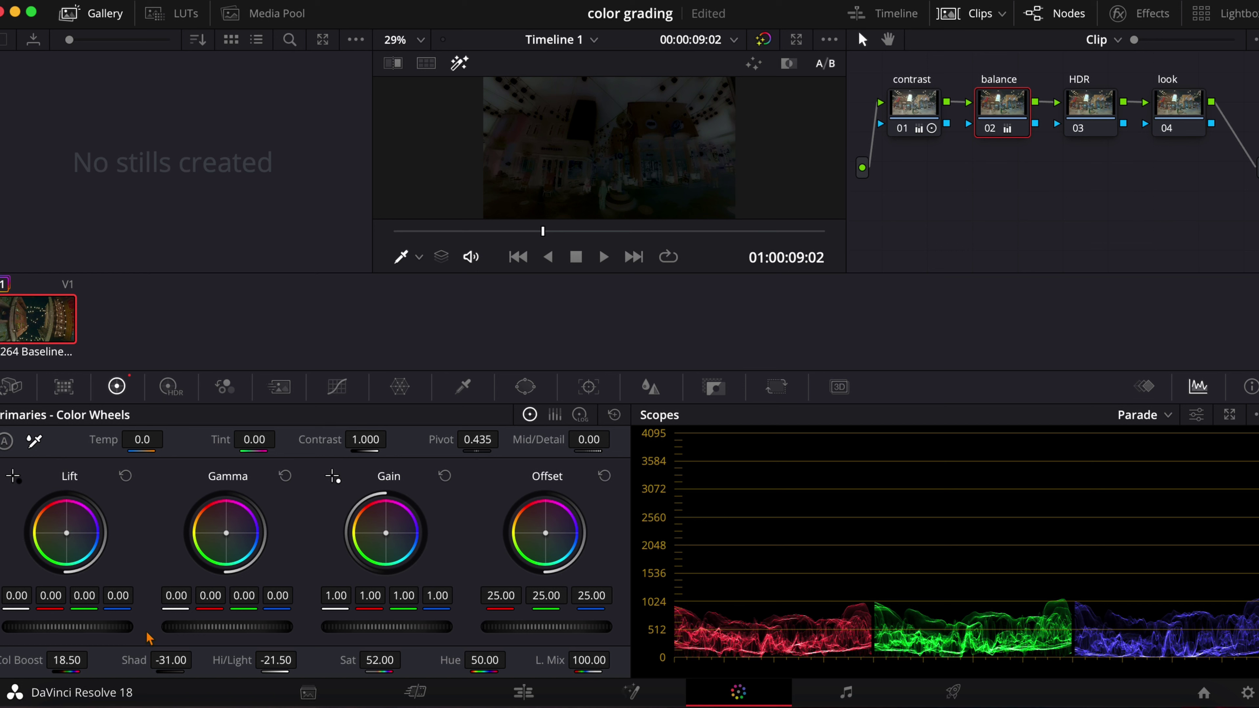
pyautogui.moveTo(396, 637)
pyautogui.mouseDown()
pyautogui.moveTo(347, 636)
pyautogui.moveTo(387, 638)
pyautogui.mouseUp()
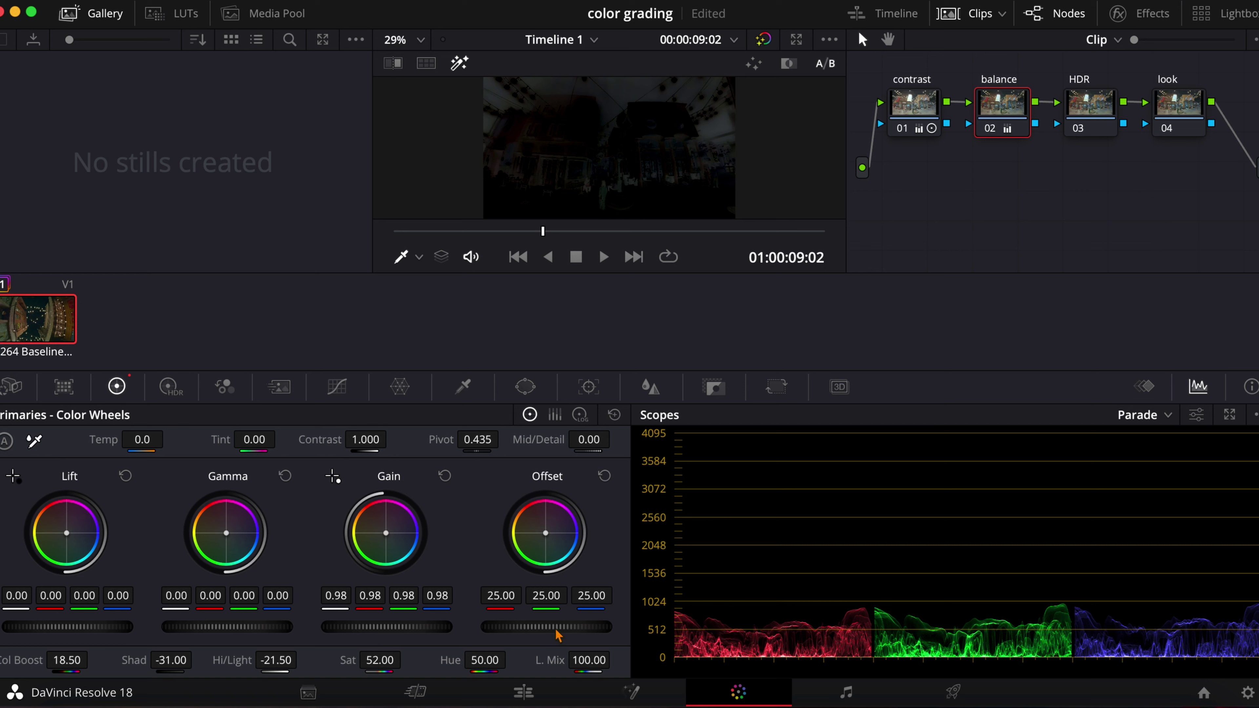
# Raise the balance node's Offset to 25.60, save the project, and shift Offset blue to 27.44 and red to 24.96.
pyautogui.moveTo(555, 634); pyautogui.dragTo(585, 639)
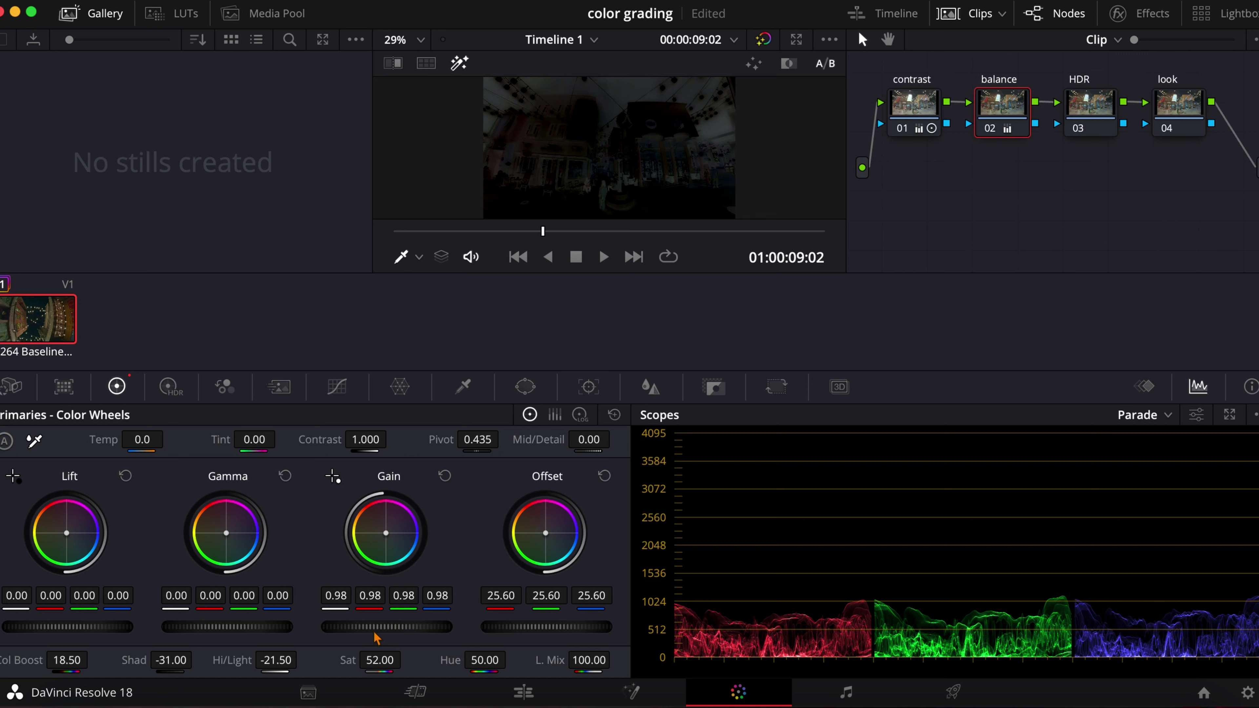
pyautogui.press('super+s')
pyautogui.moveTo(586, 595)
pyautogui.mouseDown()
pyautogui.moveTo(626, 599)
pyautogui.moveTo(607, 599)
pyautogui.mouseUp()
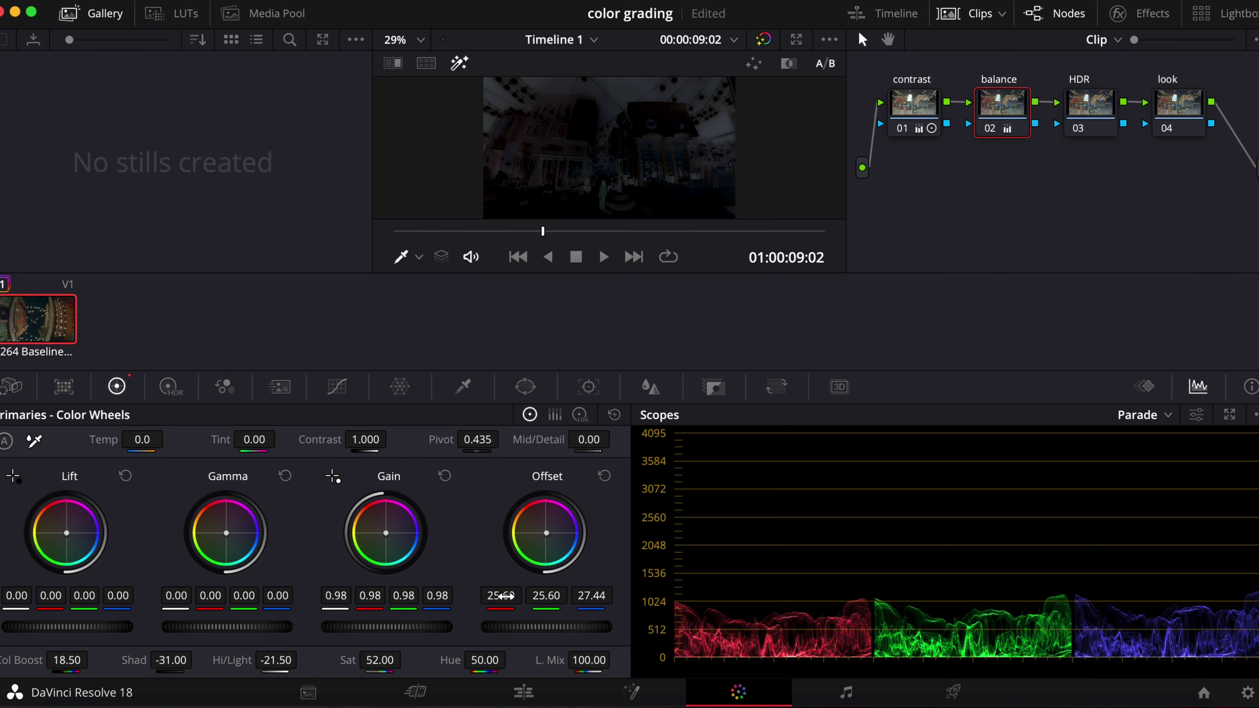
pyautogui.moveTo(502, 595); pyautogui.dragTo(501, 595)
# Leave the A/B difference view and compare the image with the balance node disabled and enabled.
pyautogui.click(786, 64)
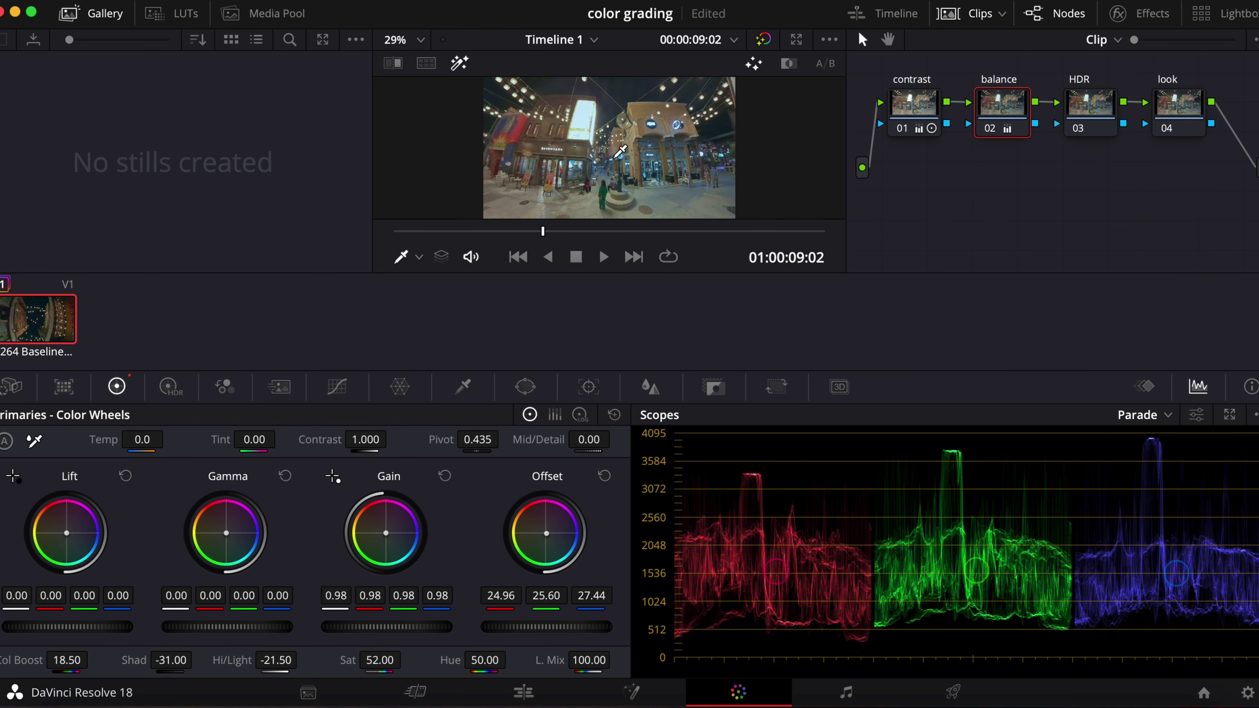
pyautogui.click(989, 129)
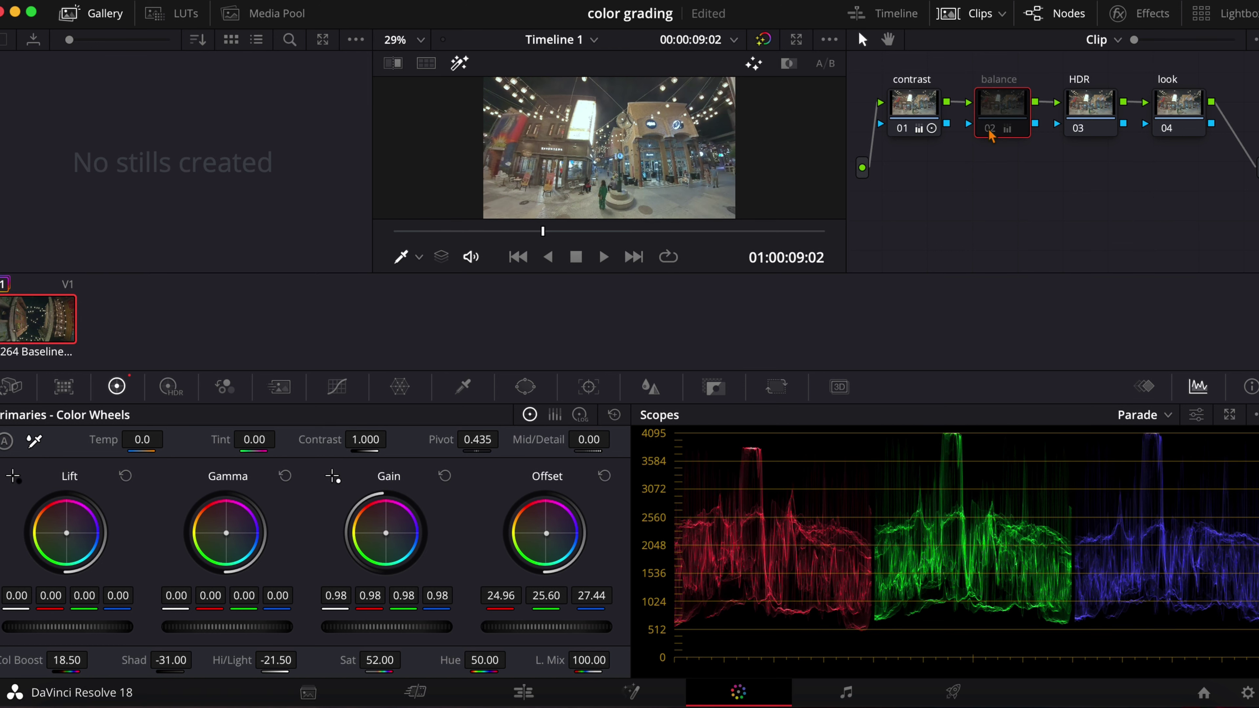
pyautogui.click(989, 130)
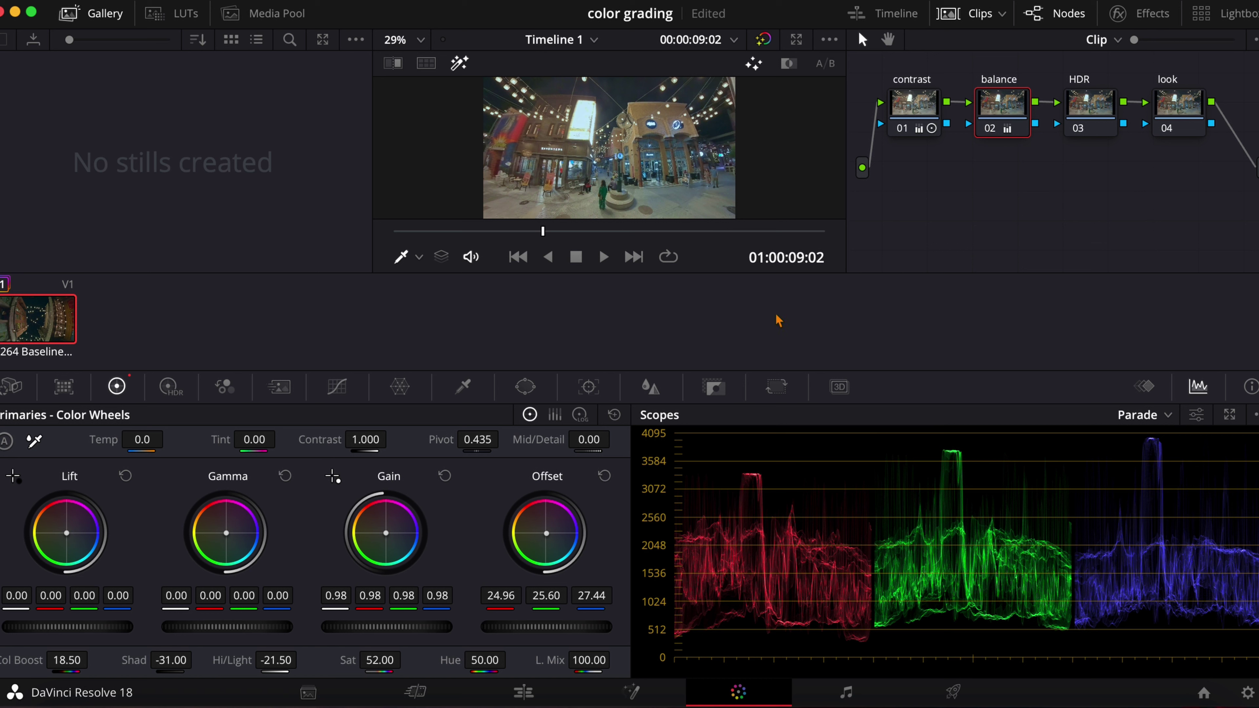
# In the HDR node's High Dynamic Range wheels, set Temp to -56, Tint to 1.48, Hue to 5.40 and Contrast to about 1.046.
pyautogui.click(1088, 113)
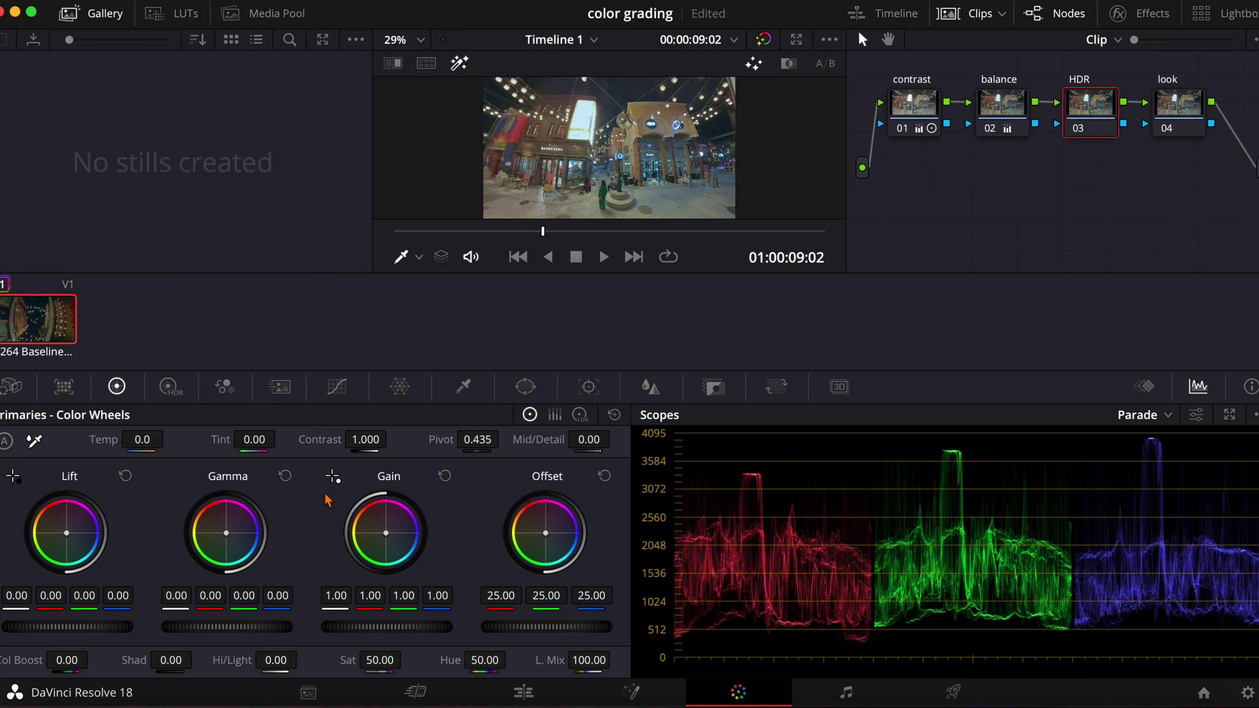
pyautogui.click(169, 386)
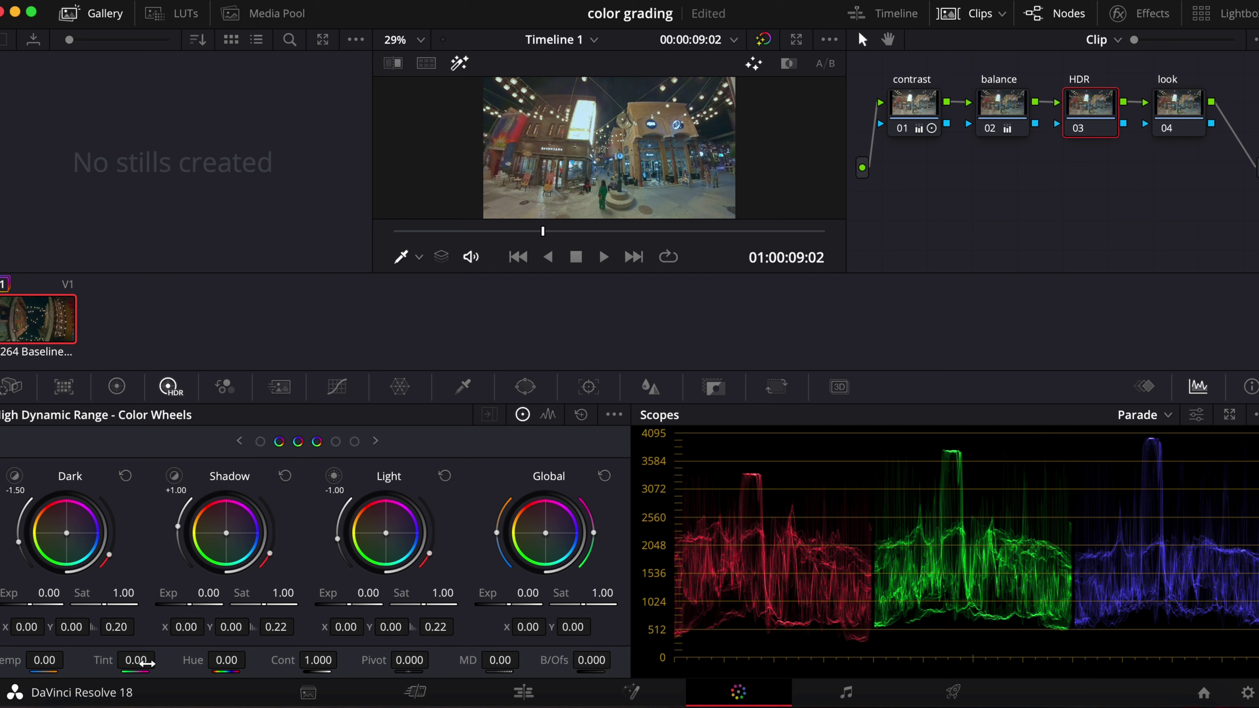
pyautogui.moveTo(47, 660)
pyautogui.mouseDown()
pyautogui.moveTo(7, 662)
pyautogui.moveTo(24, 662)
pyautogui.mouseUp()
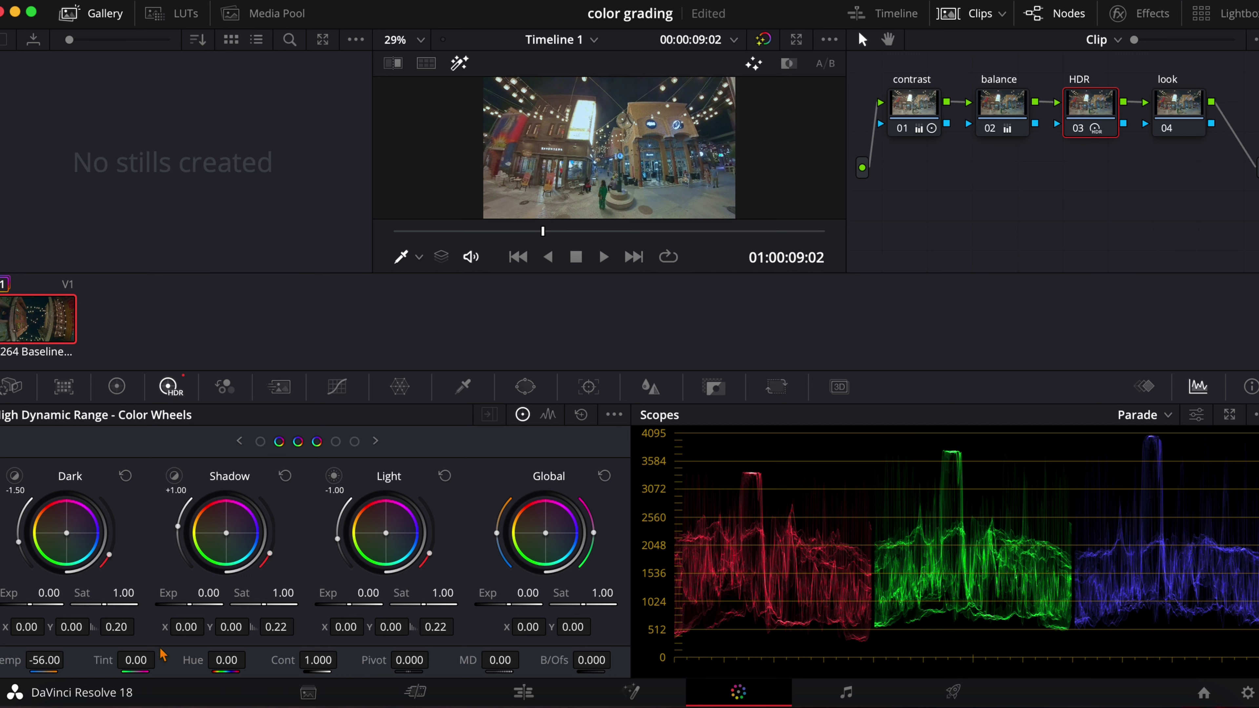
pyautogui.moveTo(136, 660); pyautogui.dragTo(166, 671)
pyautogui.moveTo(227, 661); pyautogui.dragTo(271, 664)
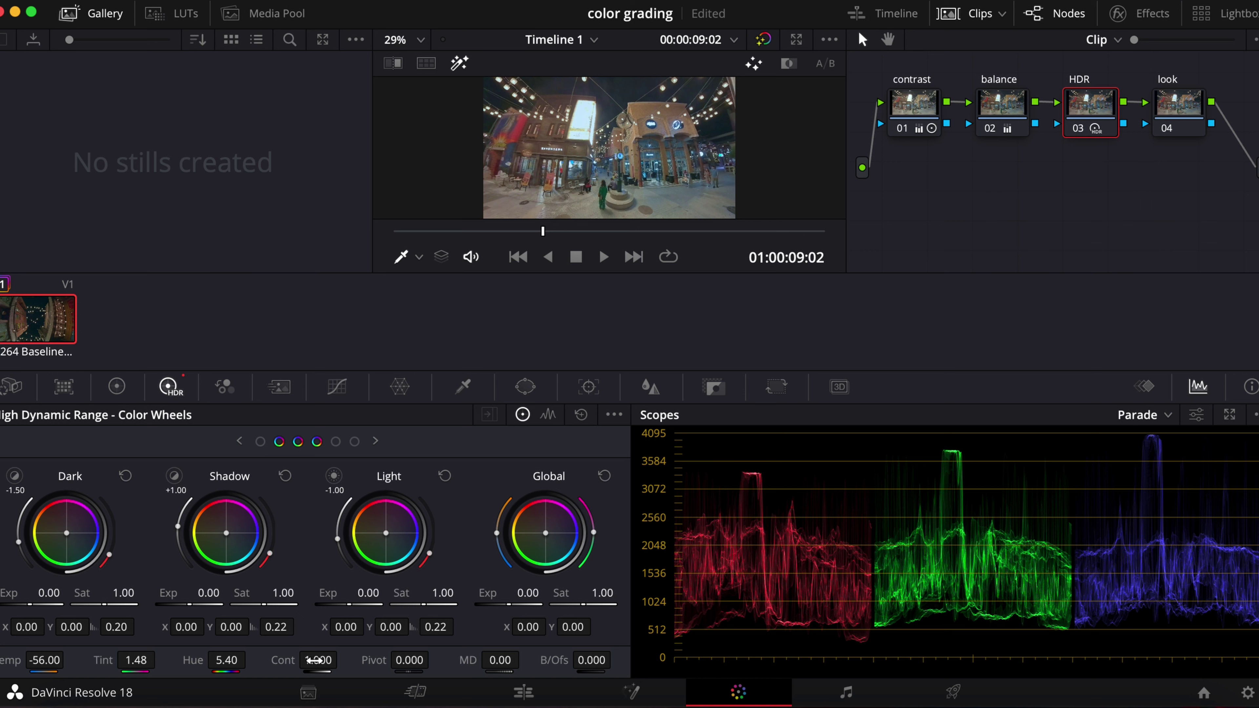
pyautogui.moveTo(316, 660); pyautogui.dragTo(336, 662)
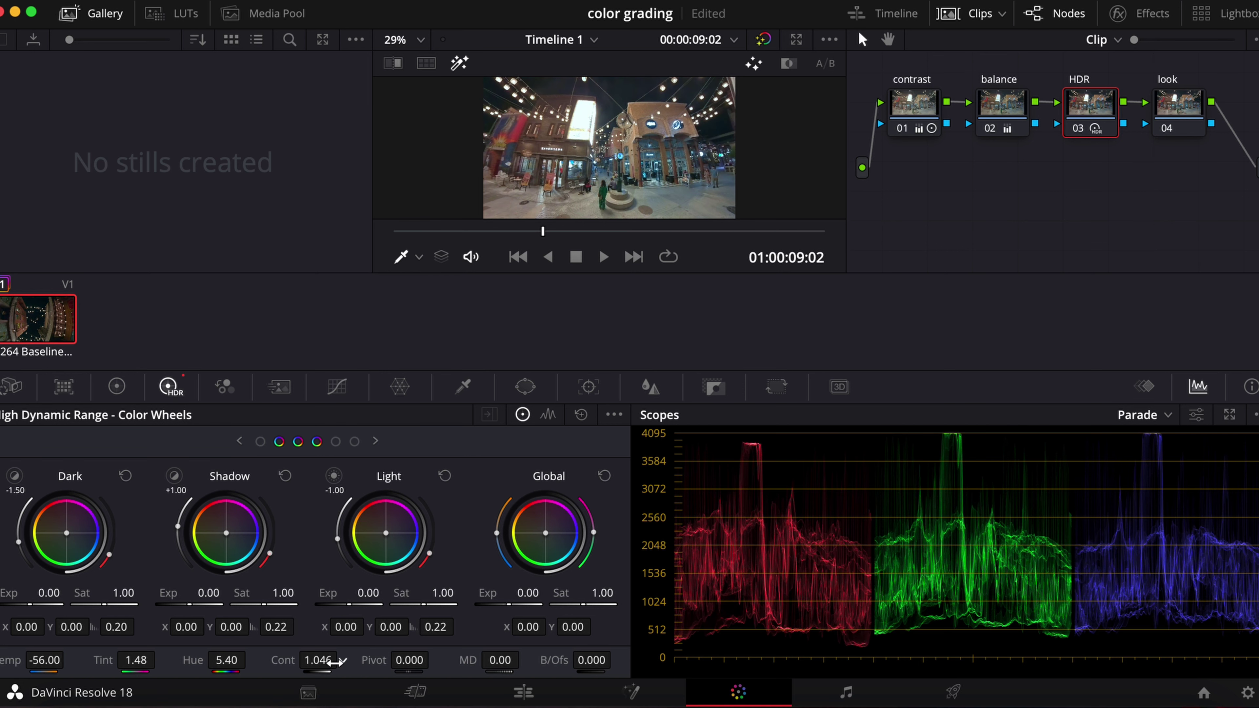